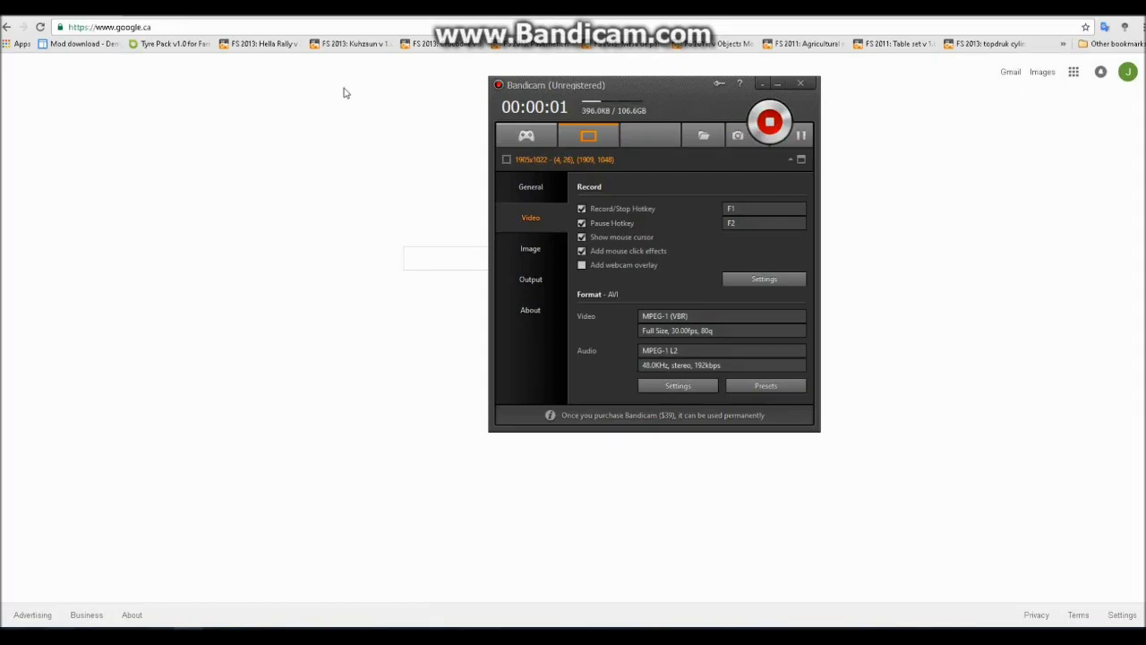
- Search Google for 'giants developer network' using the autocomplete suggestion
click(778, 83)
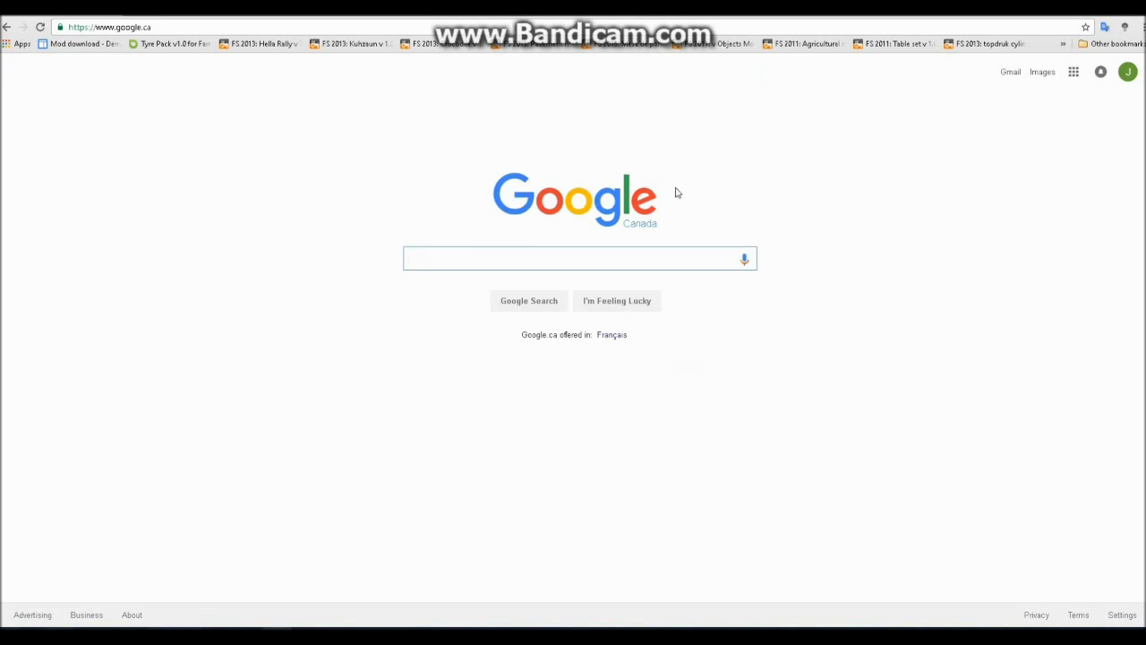
click(545, 260)
text(gdn)
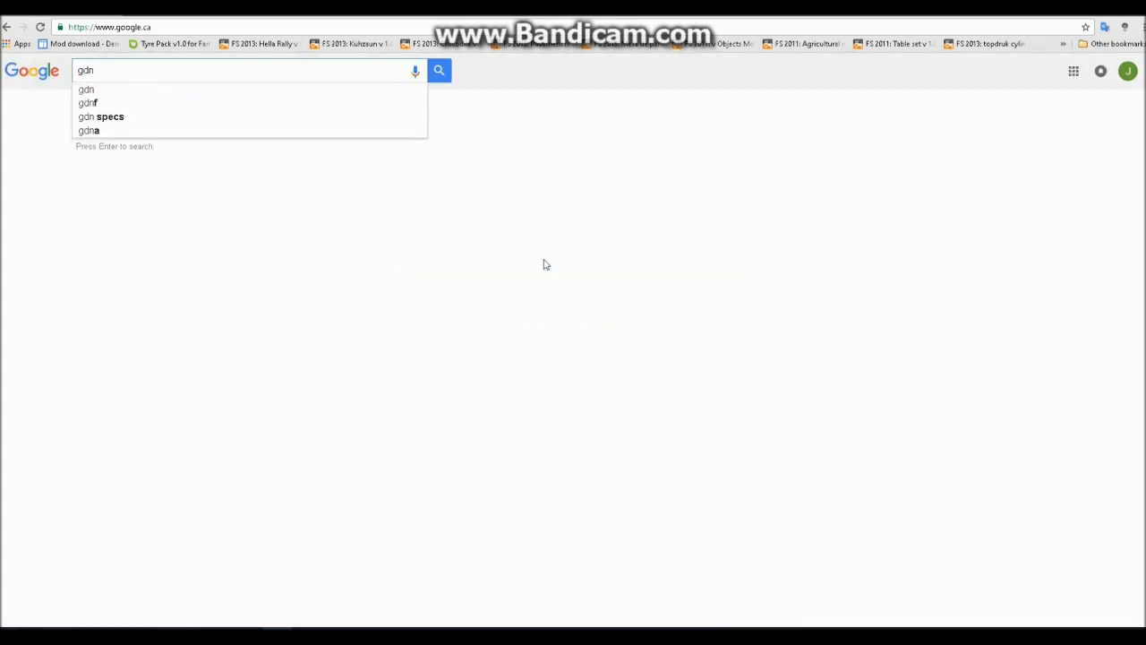
key(BackSpace)
key(BackSpace)
text(iant)
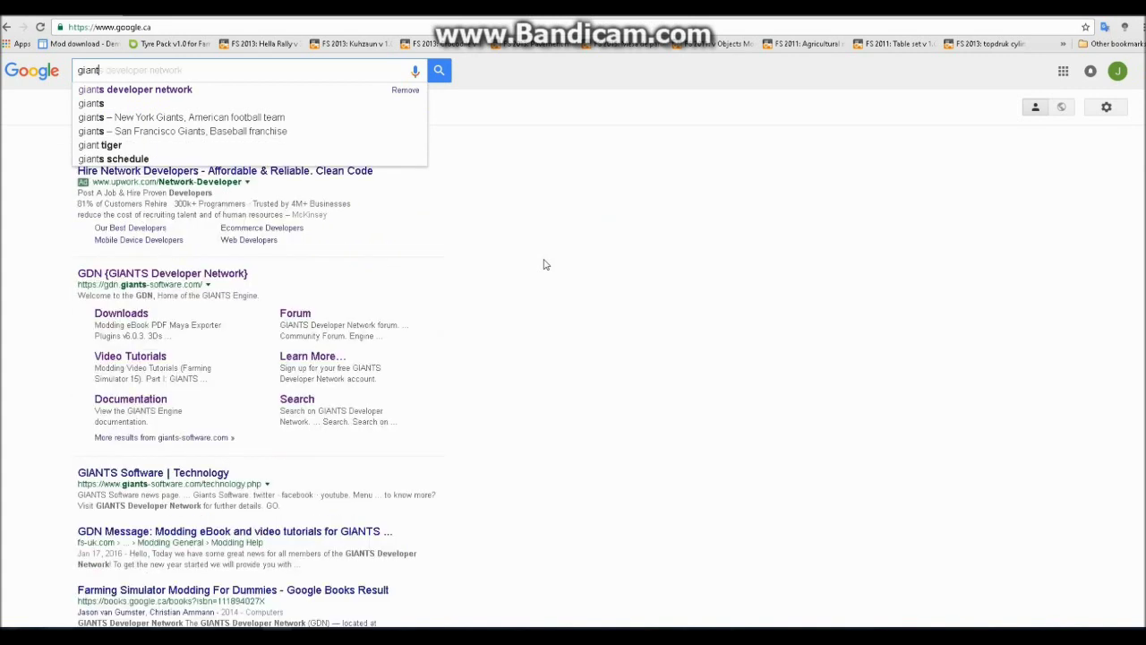
key(Down)
key(Return)
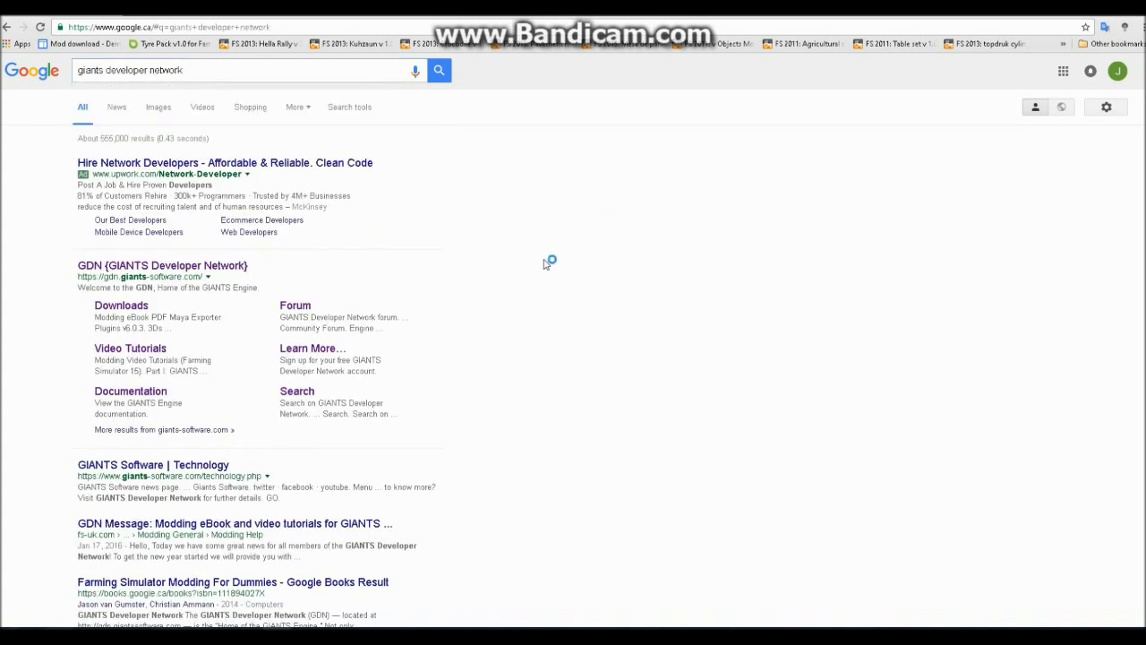
- Open the GIANTS Developer Network site from the search results
click(195, 269)
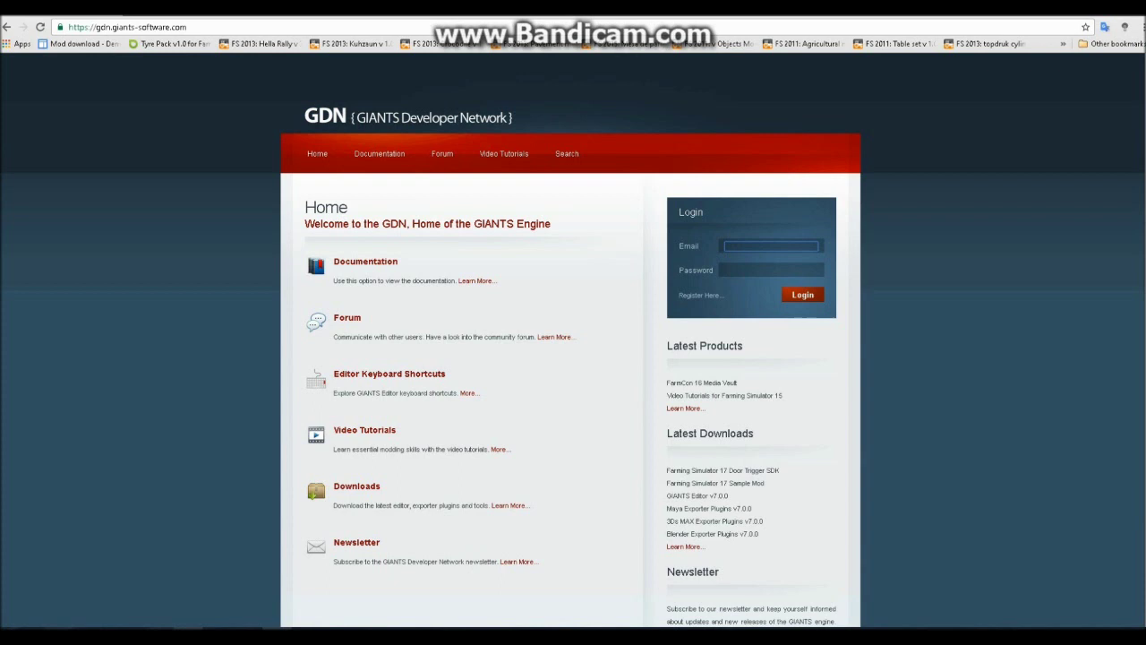
key(alt+Tab)
key(F1)
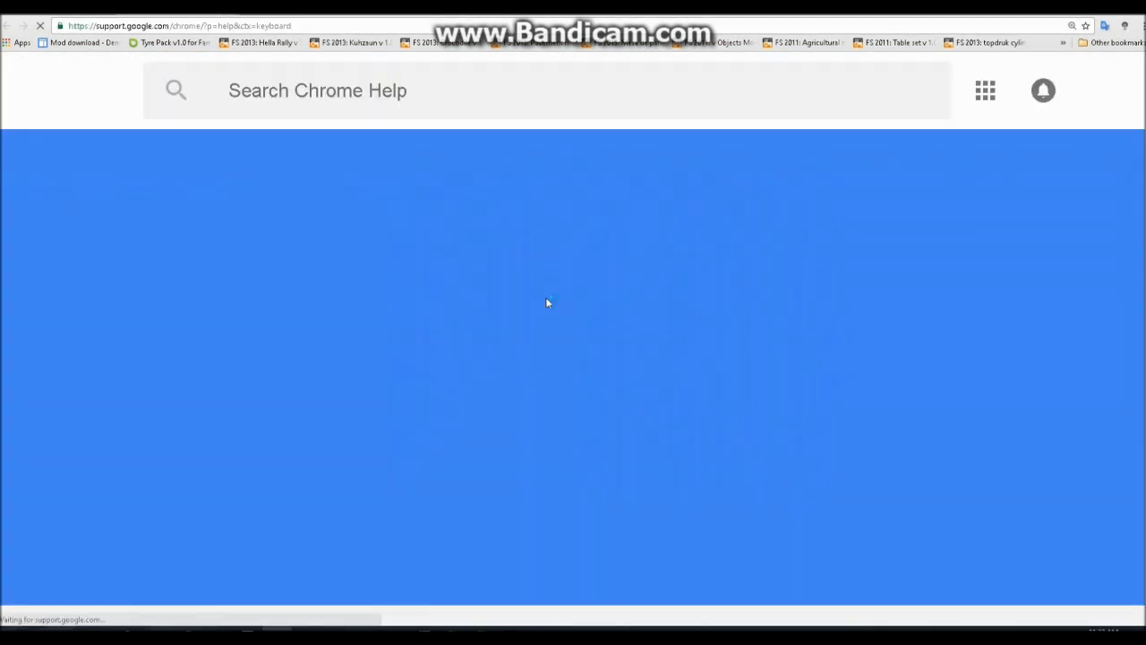
key(ctrl+w)
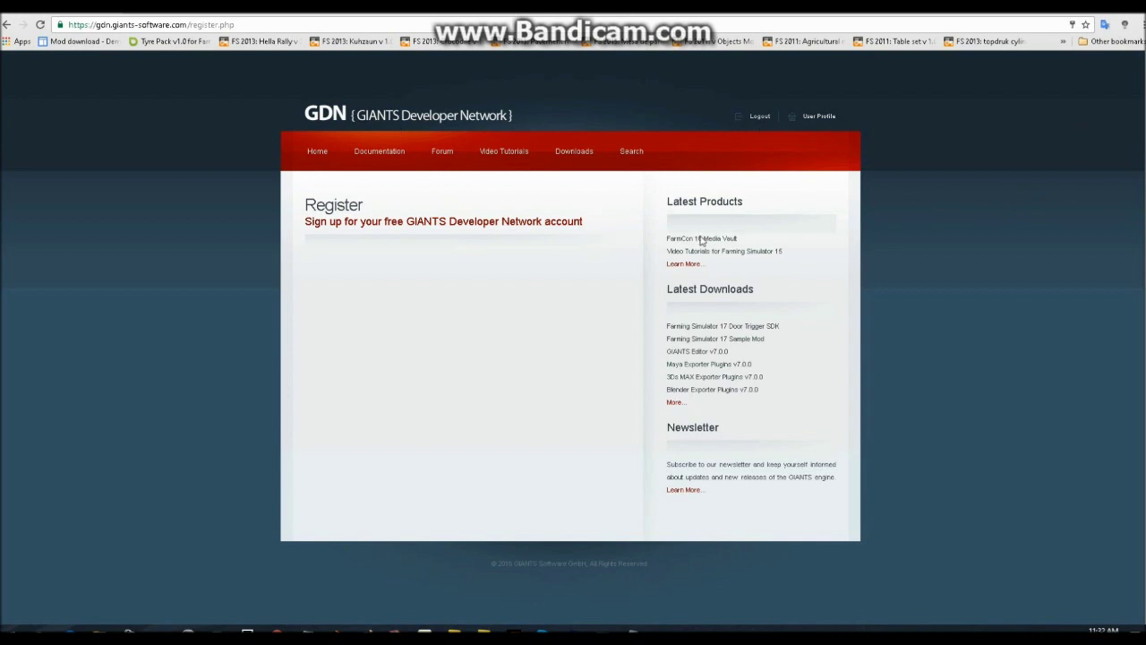
- On the GDN Downloads page, download GIANTS Editor v7.0.0 64bit
click(582, 156)
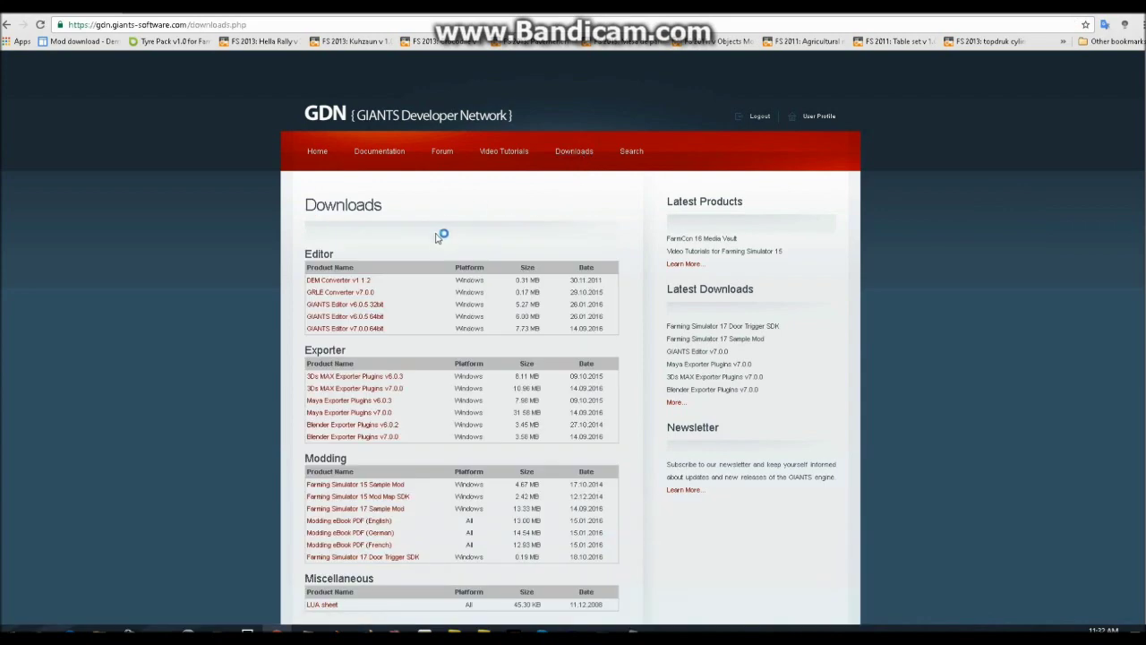
scroll(439, 236, down, 1)
scroll(437, 238, down, 1)
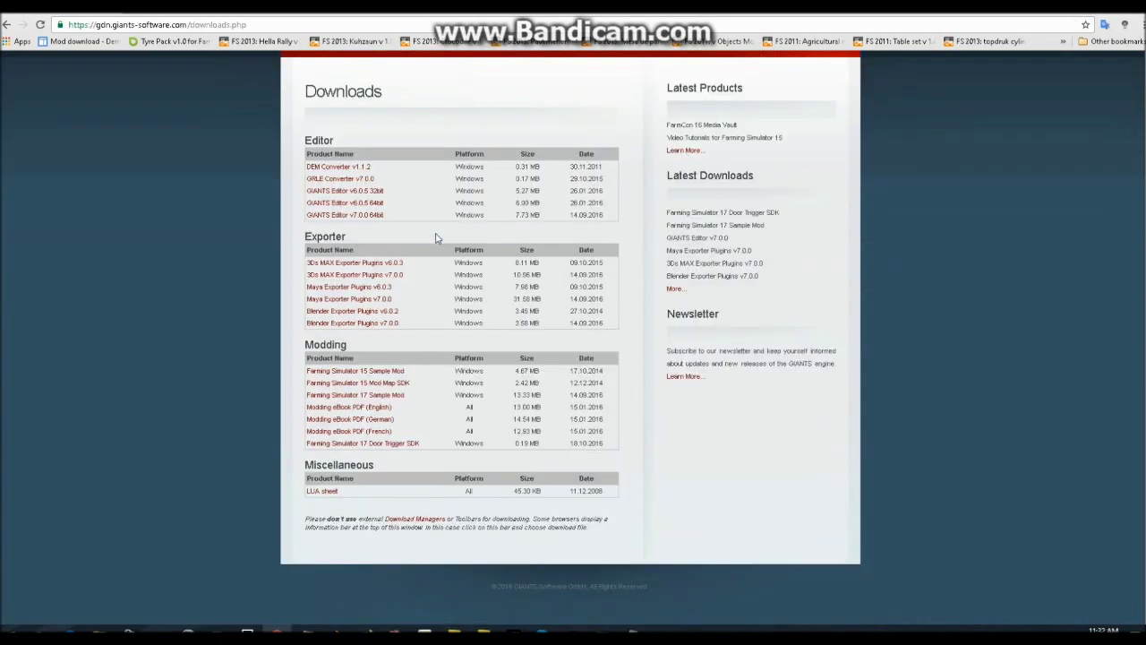
click(367, 219)
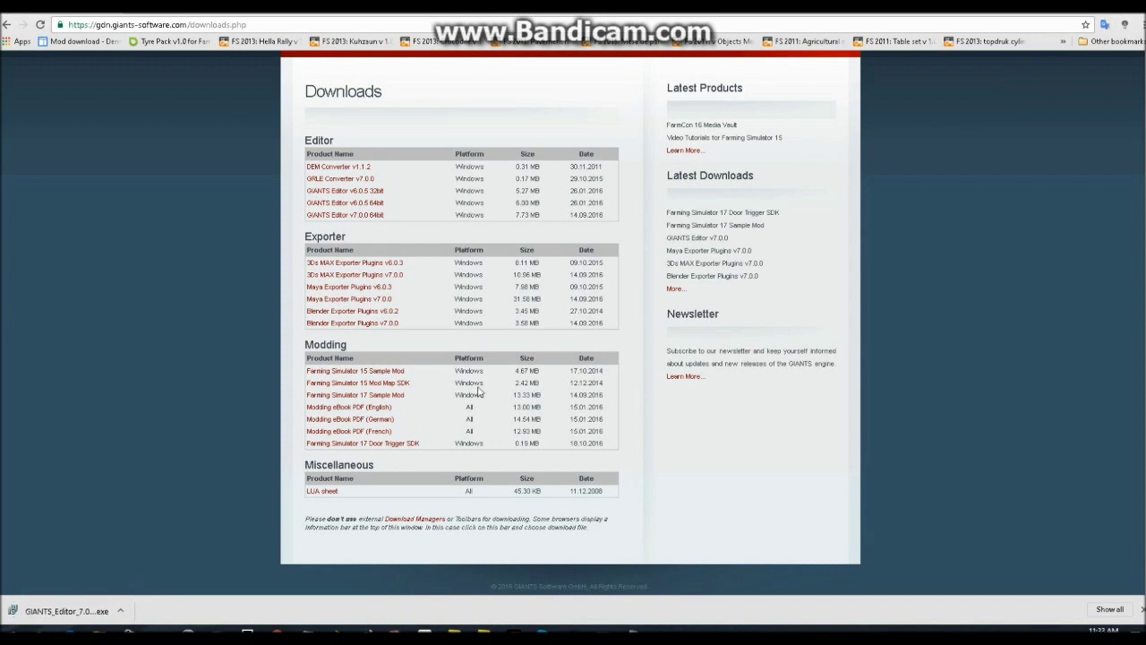
- Run the downloaded GIANTS_Editor_7.0.0_win64 installer from Chrome's download shelf
click(86, 611)
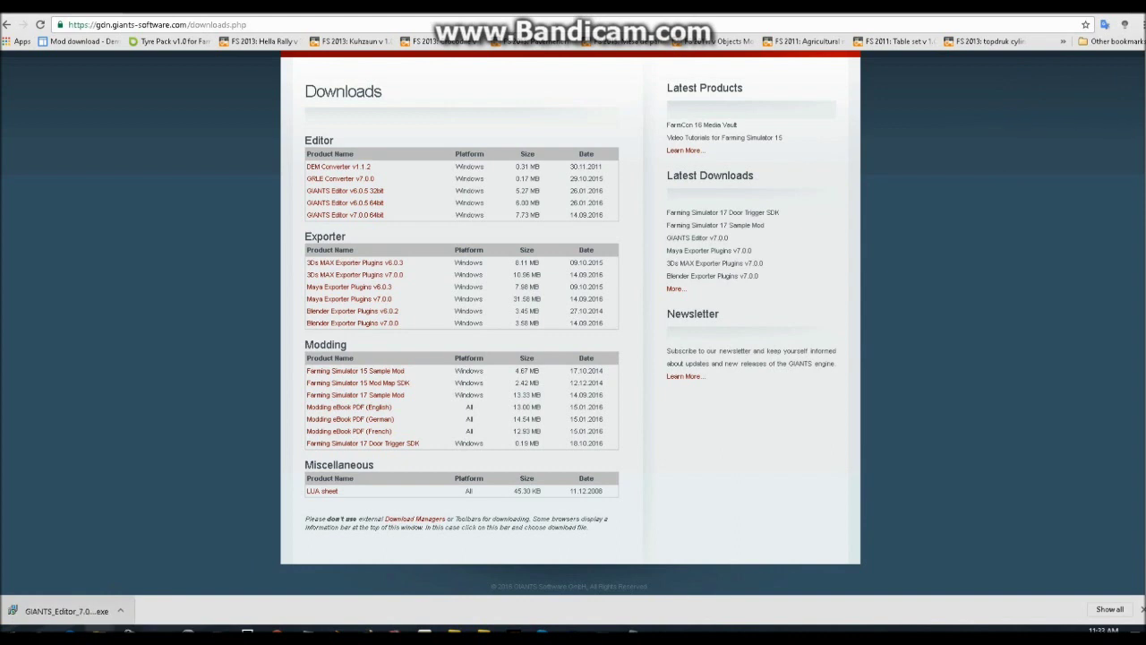
click(94, 612)
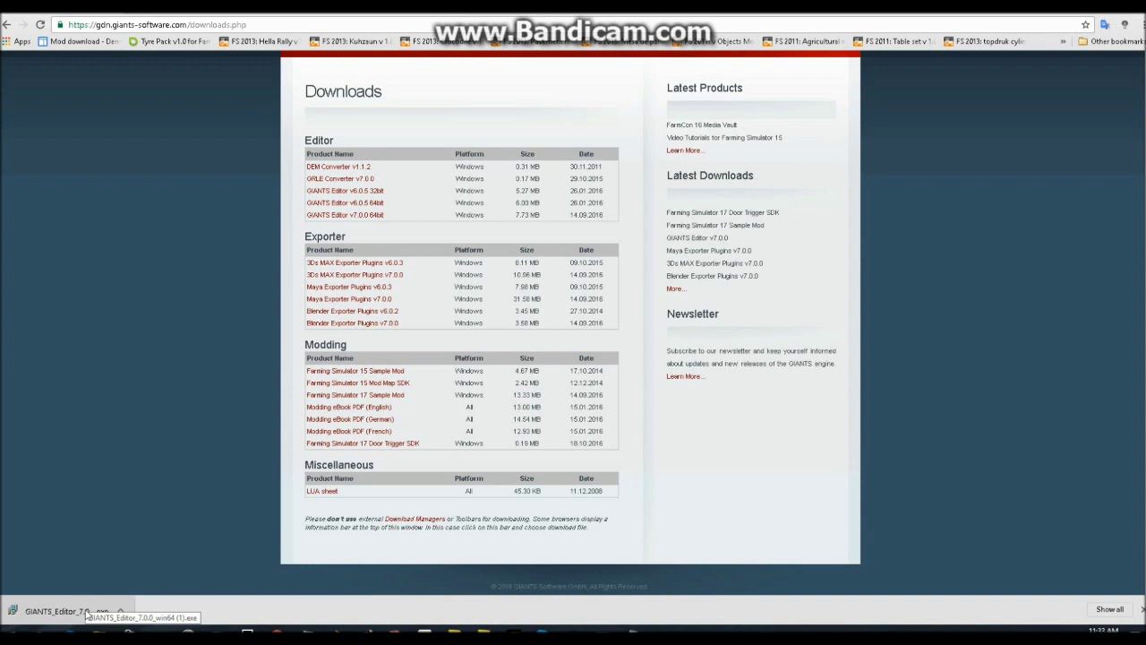
click(87, 611)
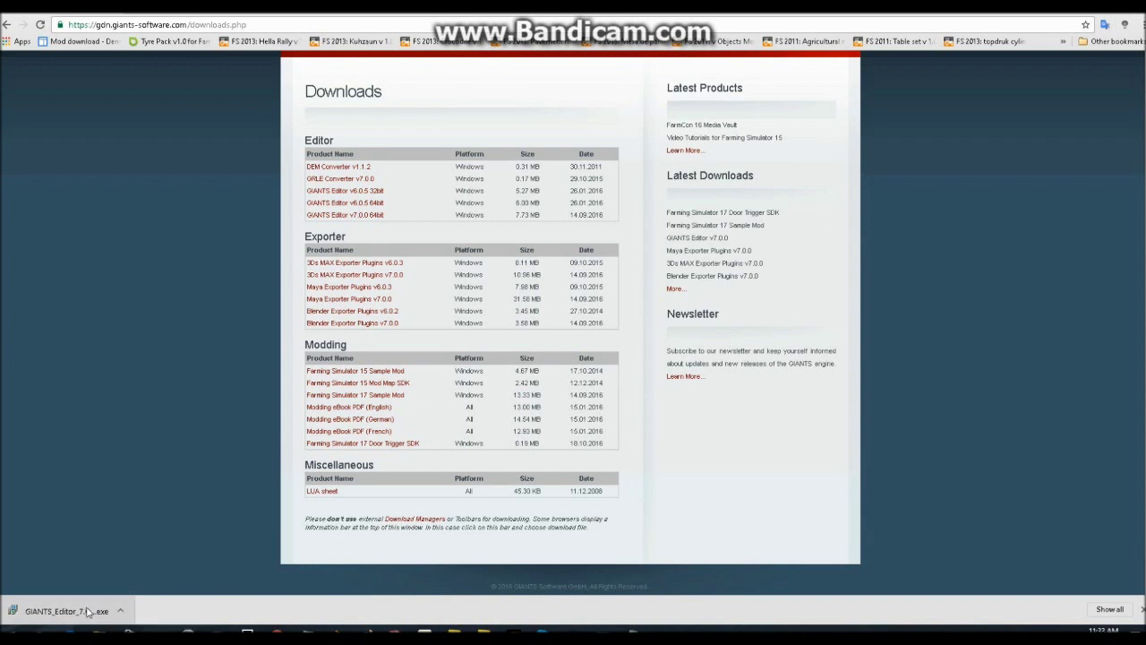
click(87, 611)
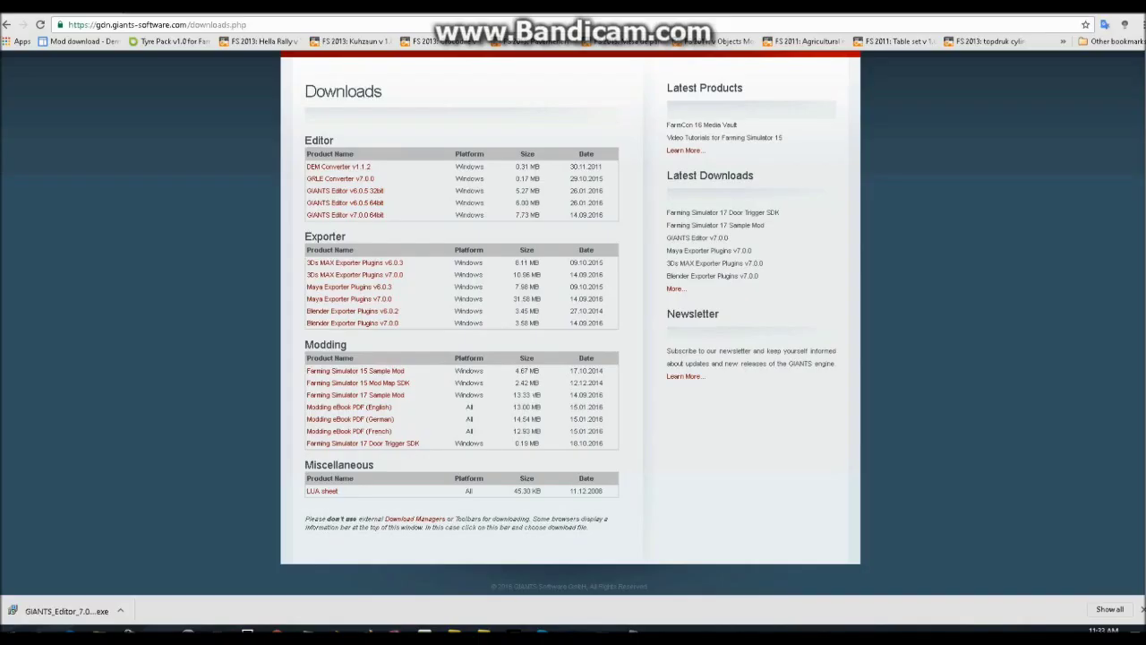
- Accept the license, install GIANTS Editor 64-bit, and close the changelog readme
click(483, 377)
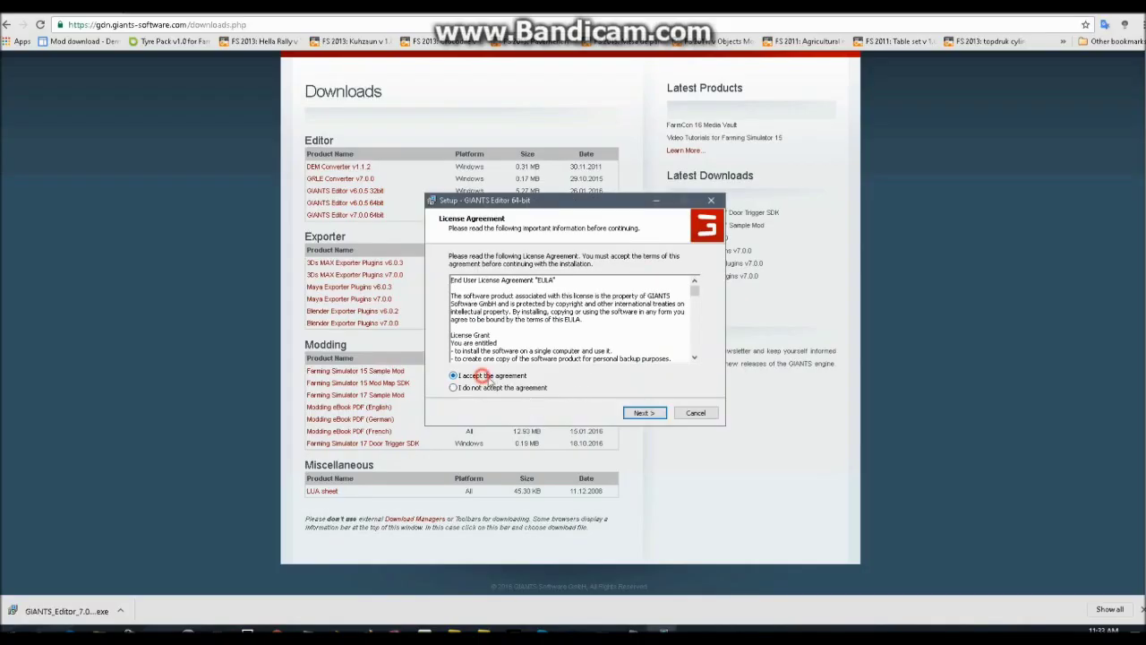
click(653, 417)
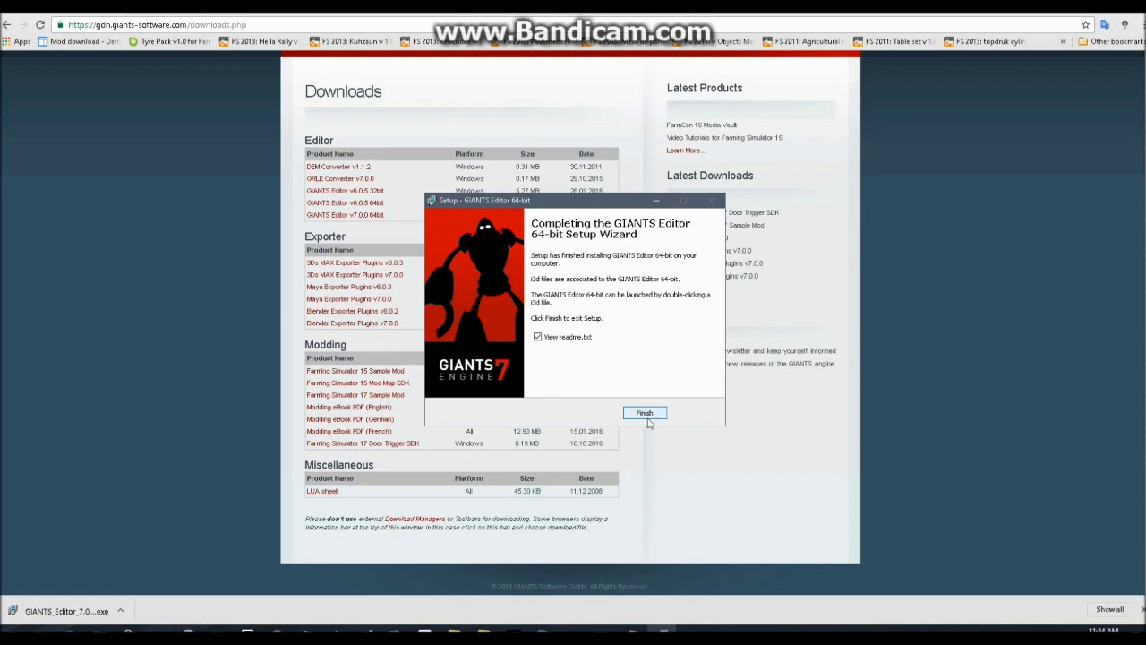
click(647, 416)
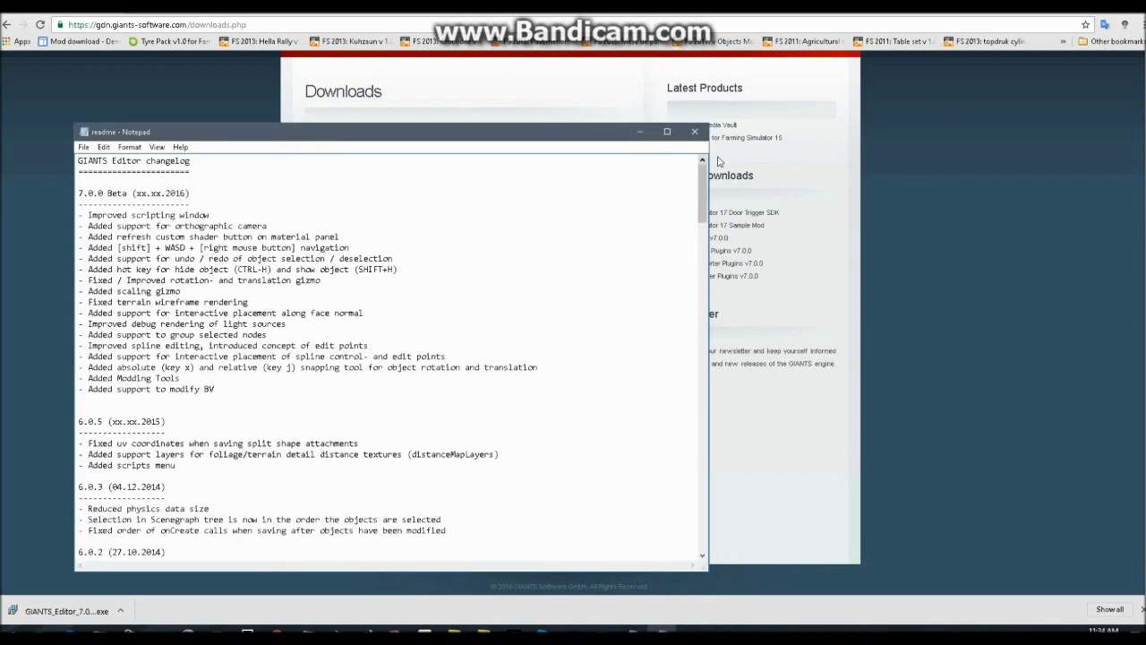
click(694, 131)
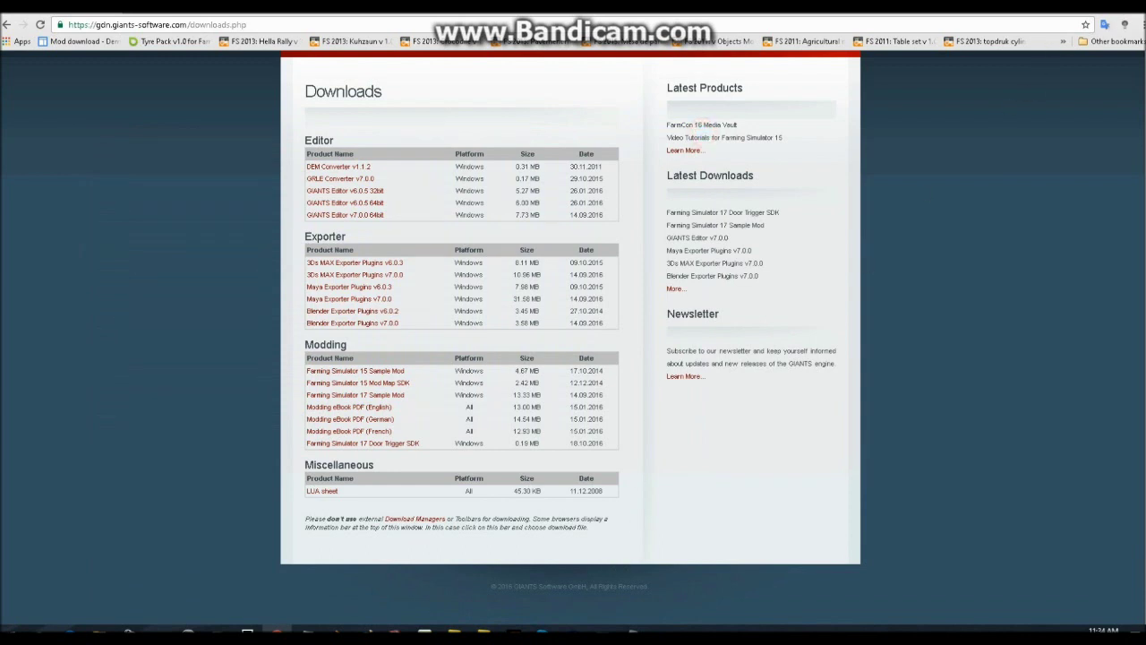
- Launch GIANTS Editor from the taskbar and open File Explorer at This PC
click(831, 395)
click(488, 630)
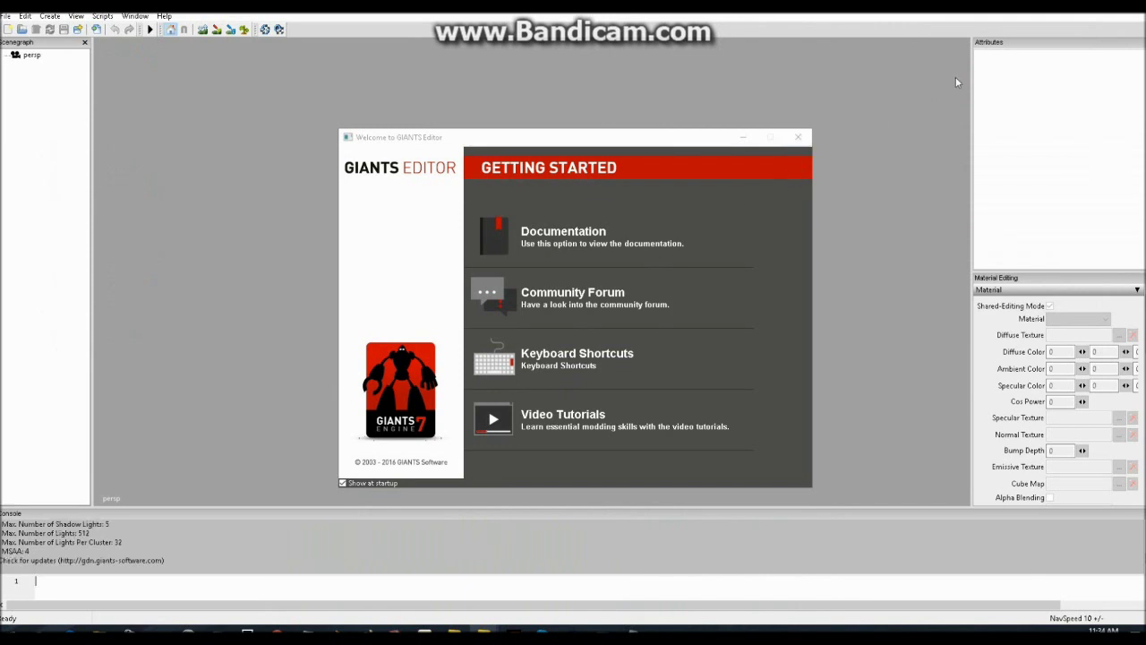
key(super+e)
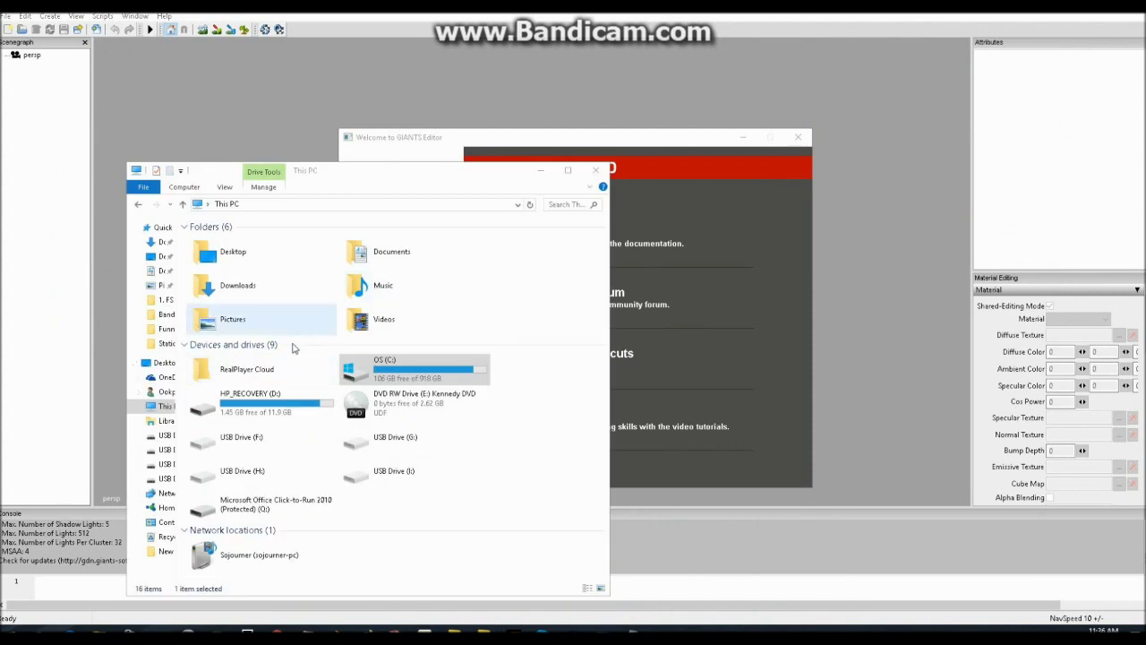
- Browse to C:\Program Files\GIANTS Software\GIANTS_Editor_7.0.0_64-bit\x64
click(154, 407)
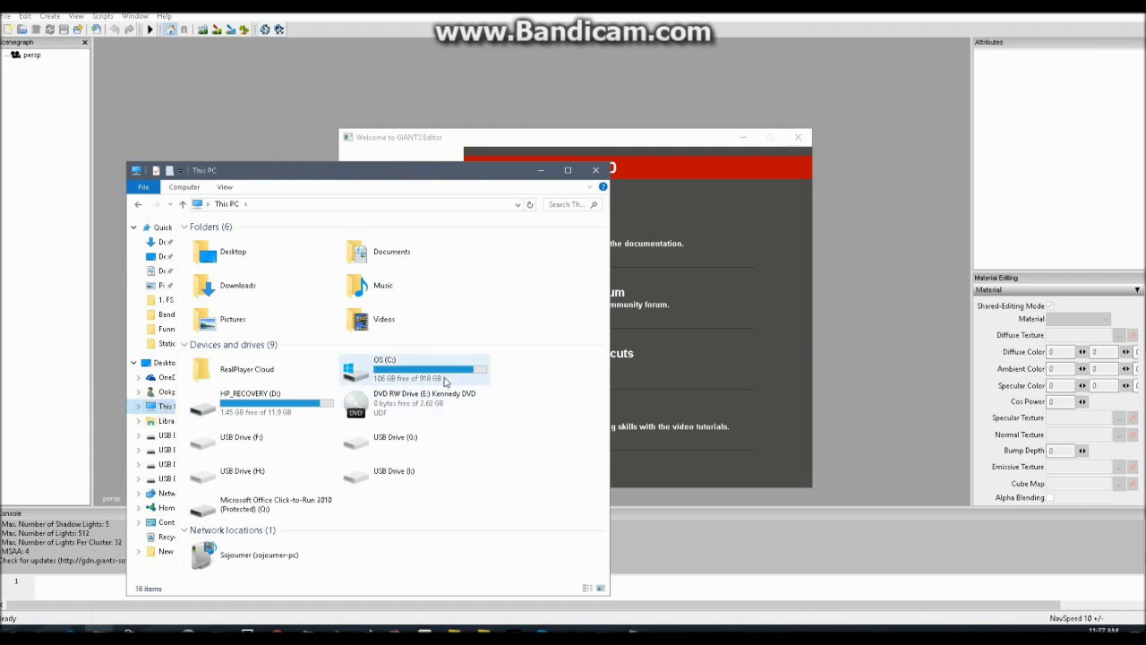
double_click(445, 382)
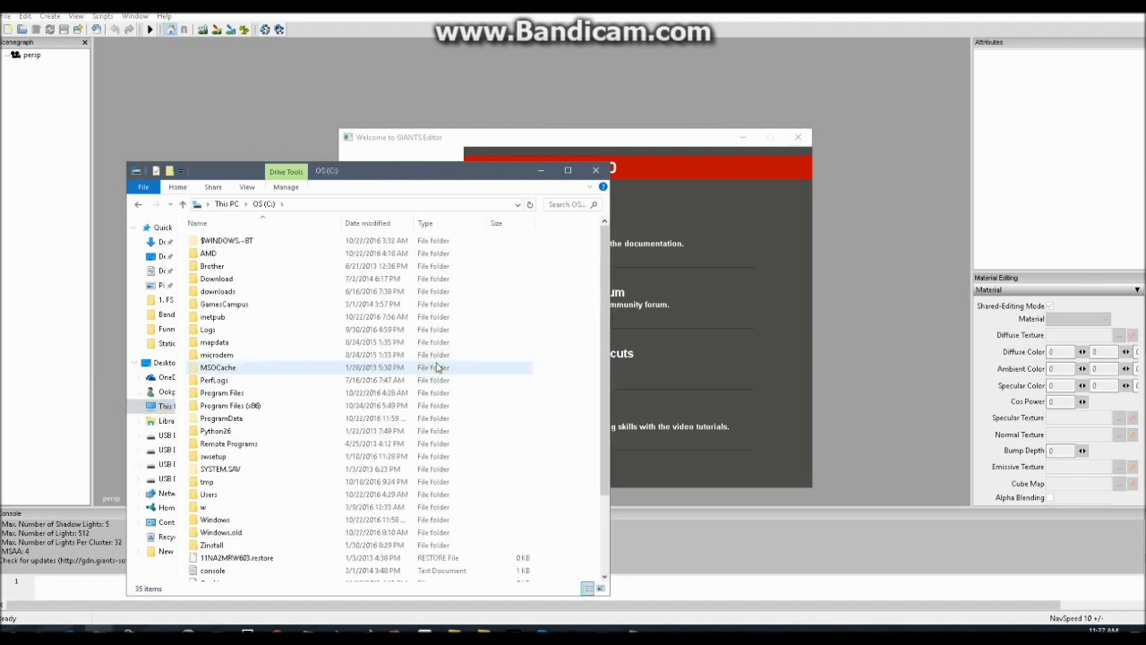
double_click(251, 392)
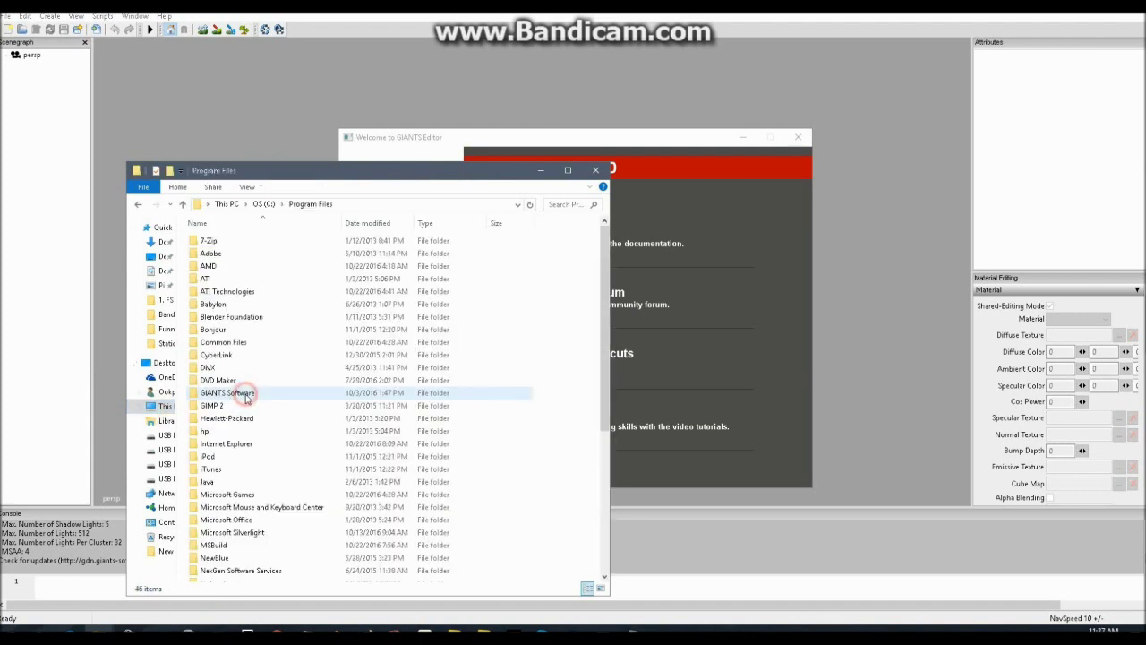
double_click(255, 394)
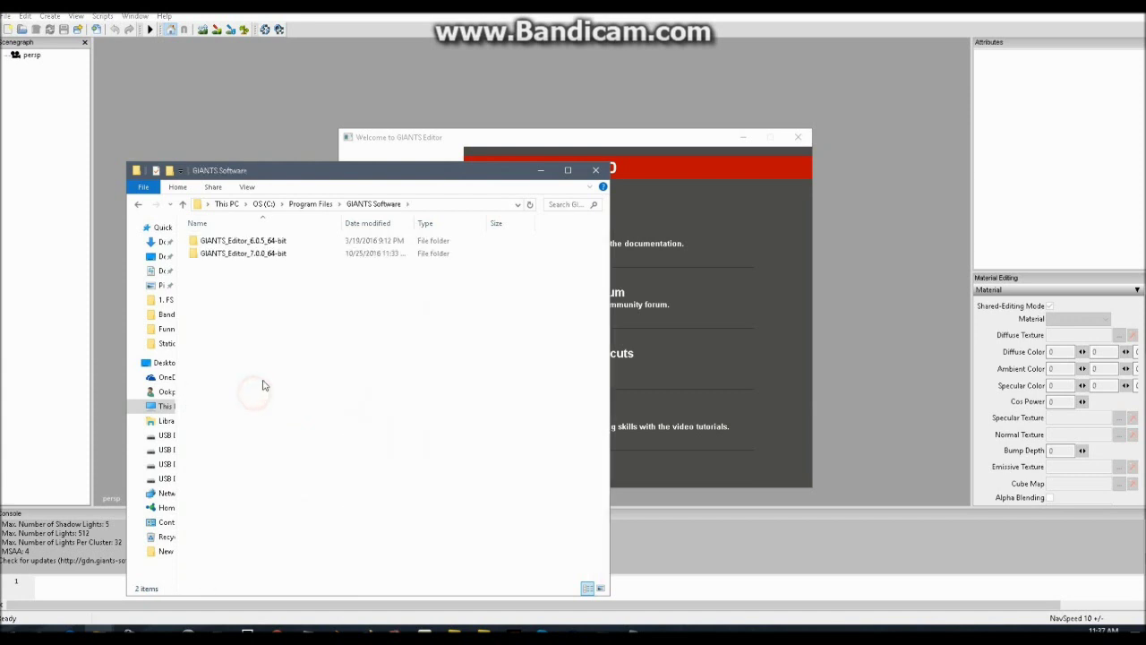
double_click(266, 258)
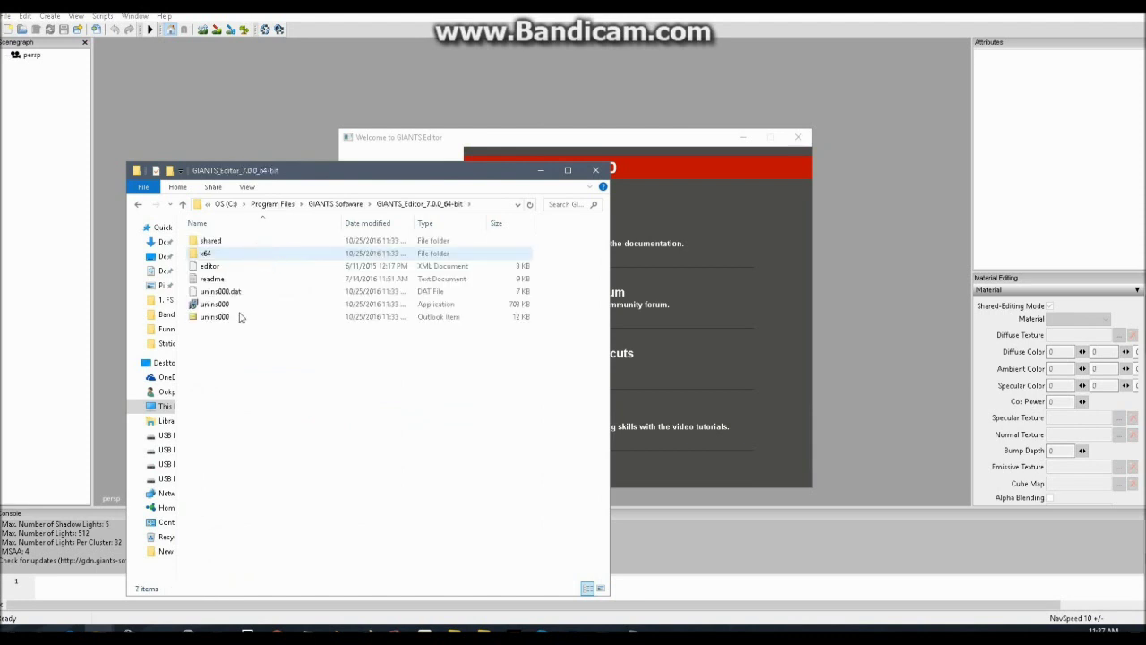
double_click(208, 255)
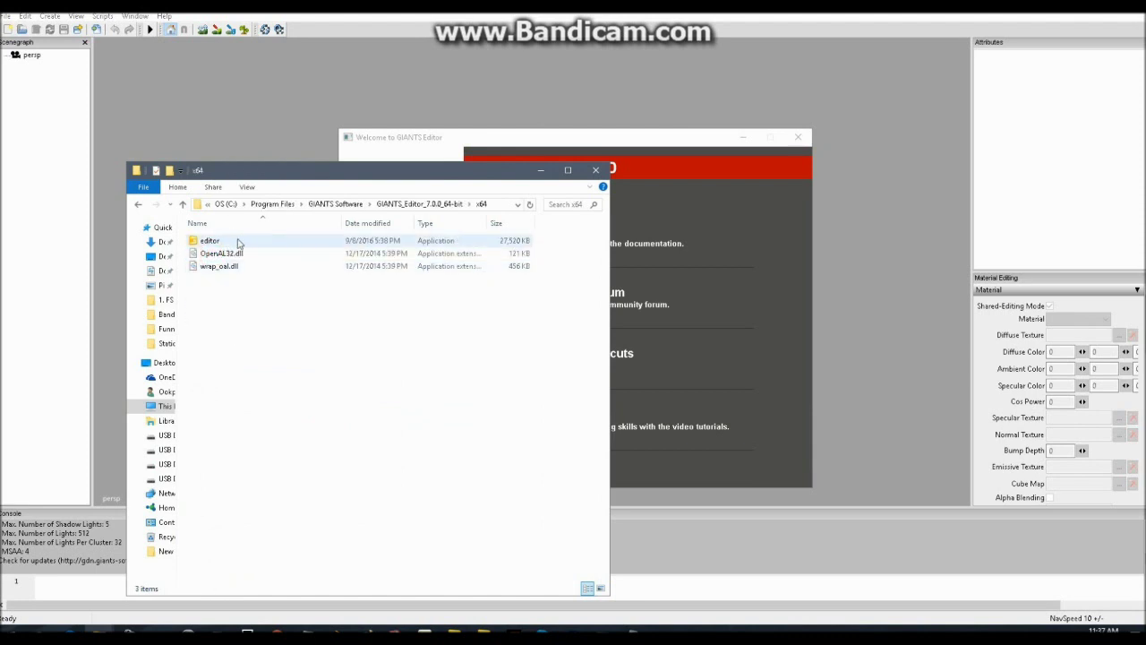
- Check the editor application's context menu, then minimize the x64 folder window
right_click(238, 241)
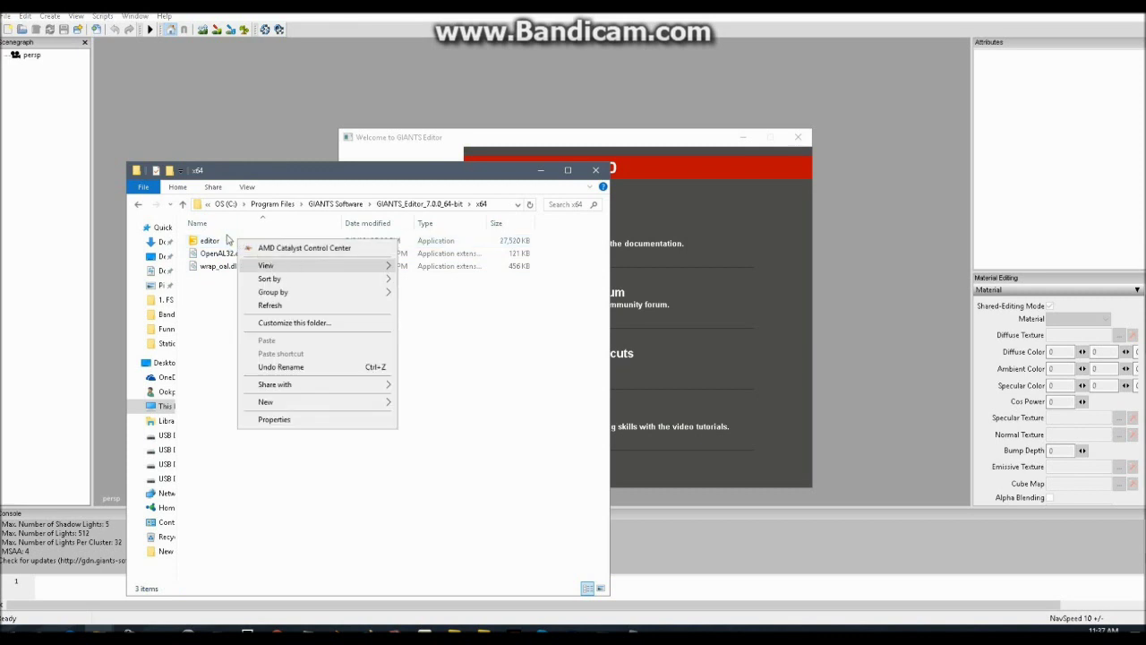
click(210, 242)
right_click(210, 242)
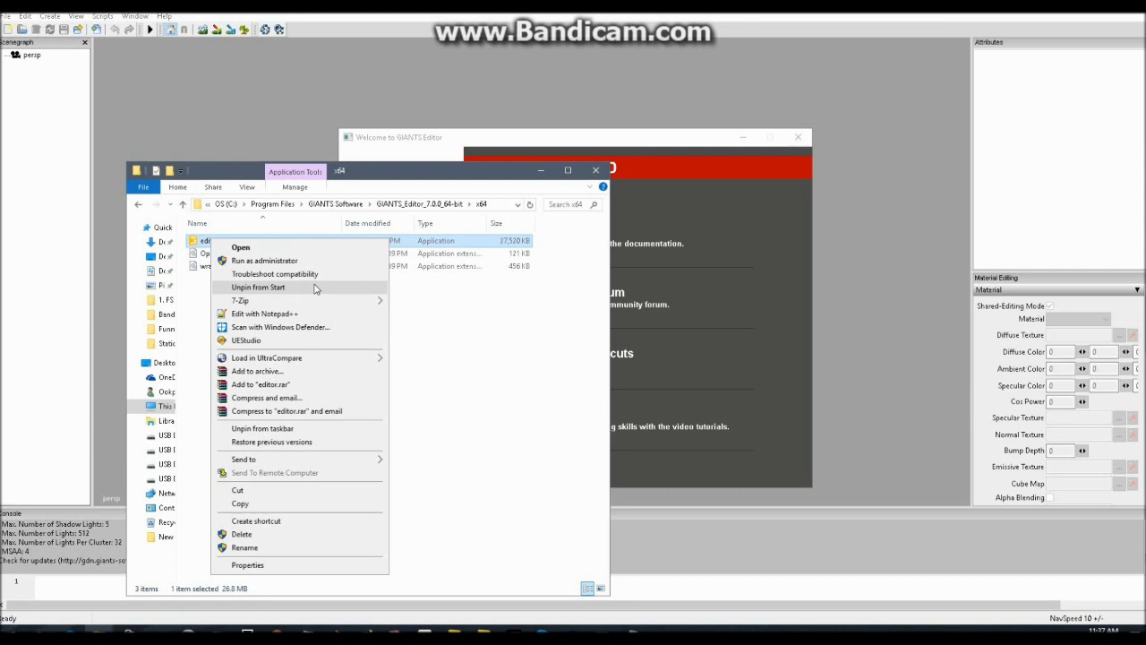
click(530, 384)
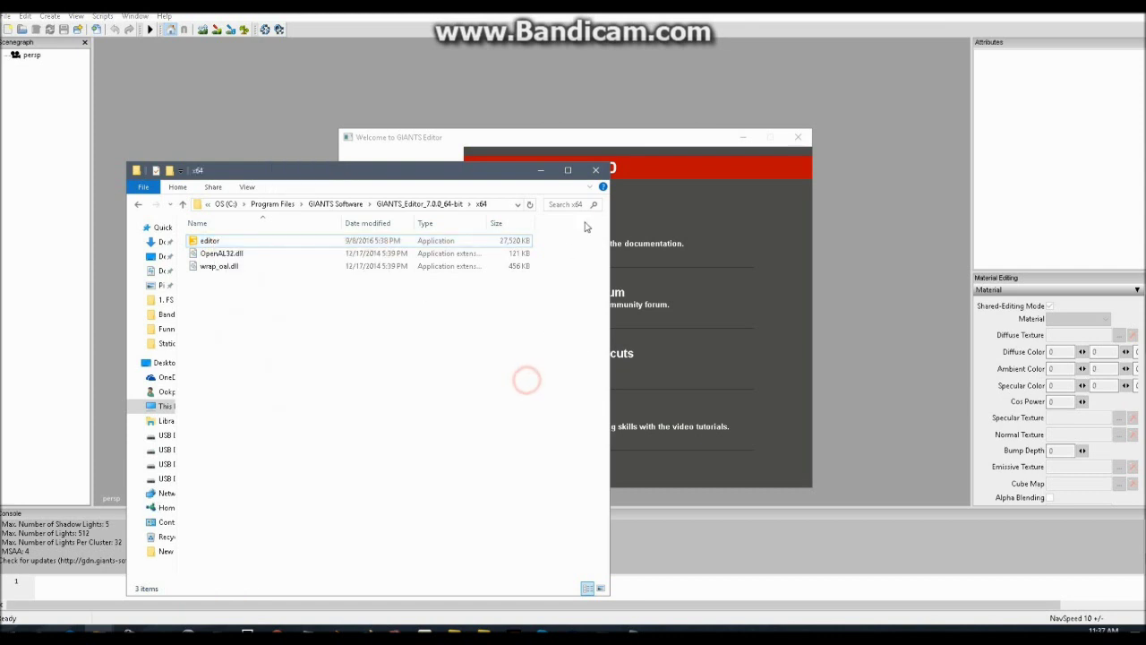
click(540, 172)
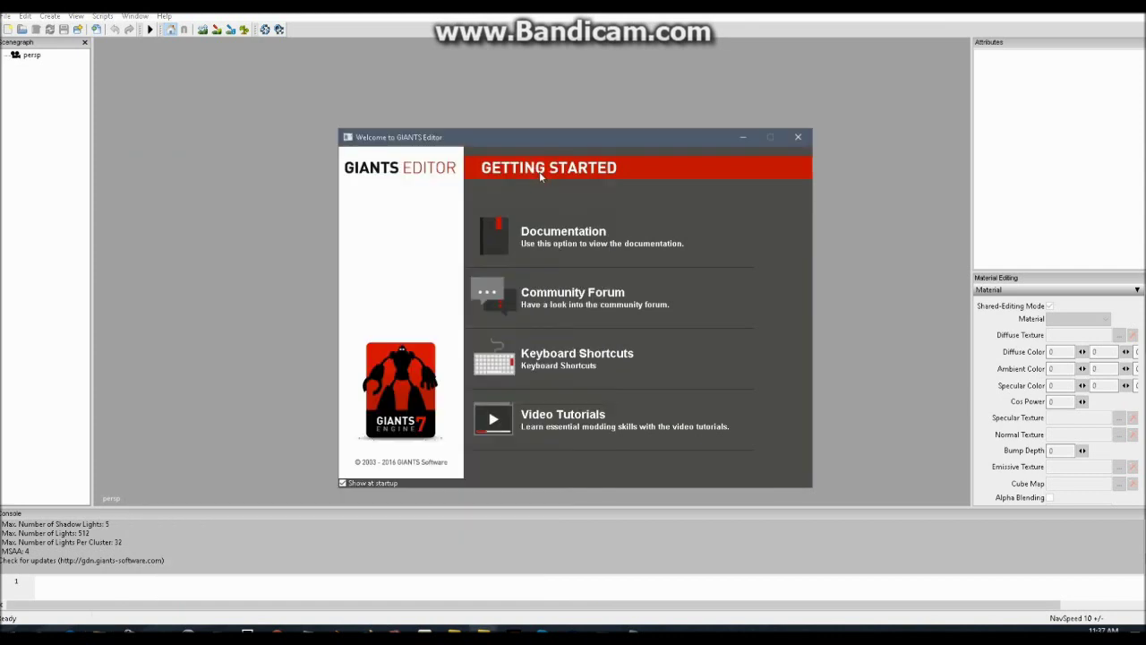
- Close the welcome screen and open VanV02 from 1. FS 2017 Modding > FS15 - FS17 Example Mod
click(799, 139)
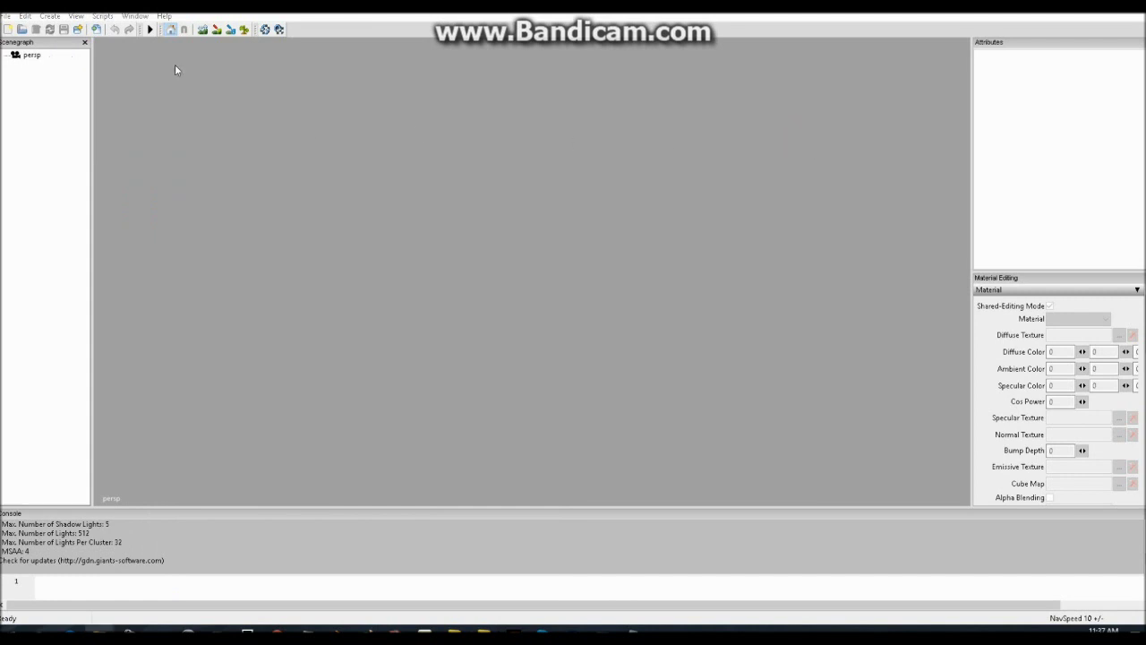
click(6, 16)
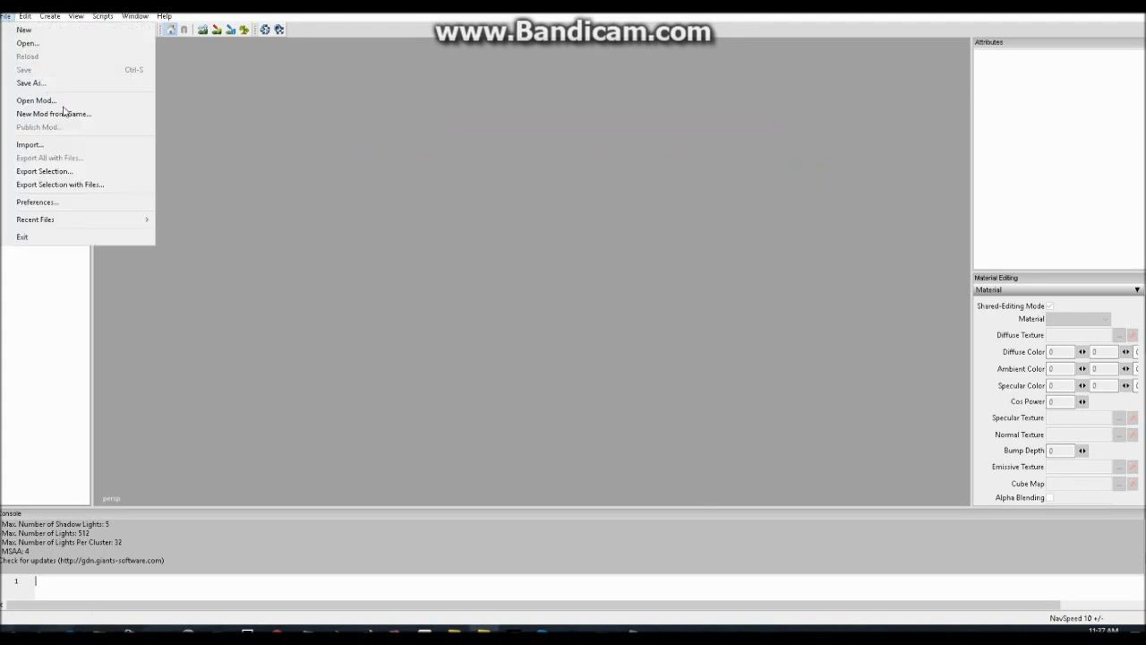
click(37, 101)
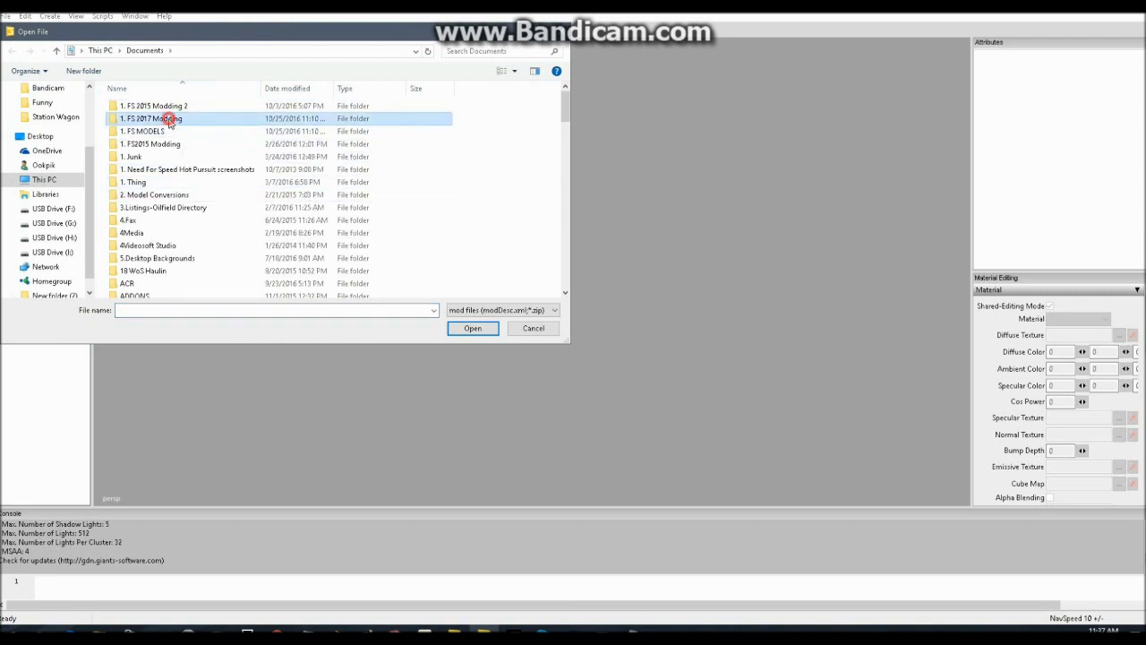
double_click(167, 119)
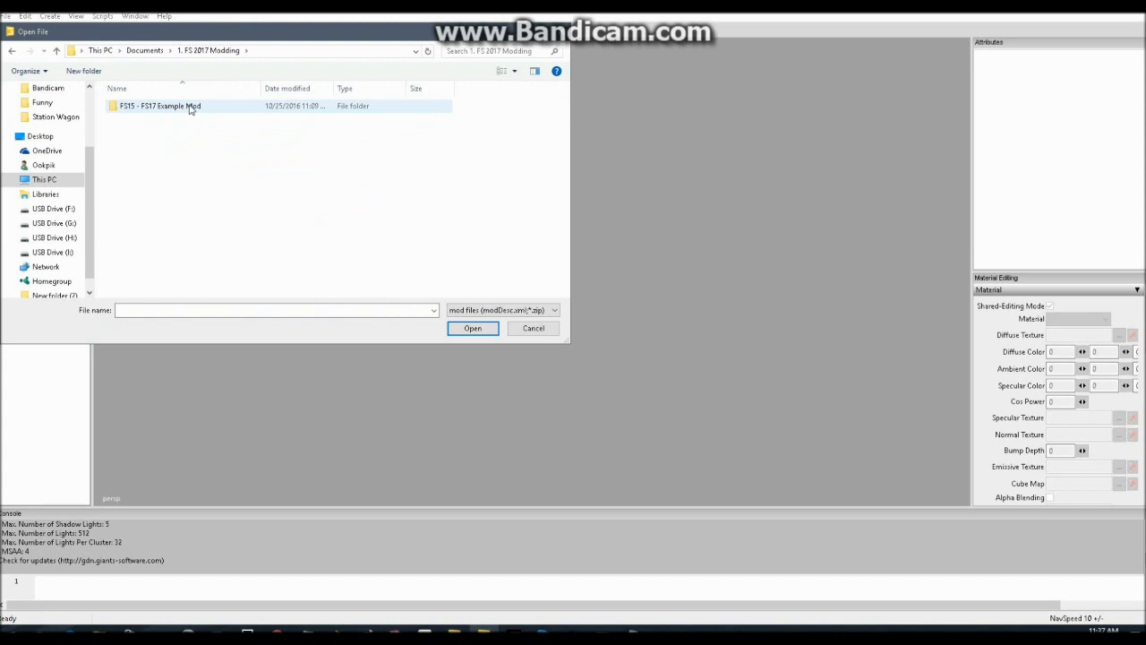
double_click(189, 108)
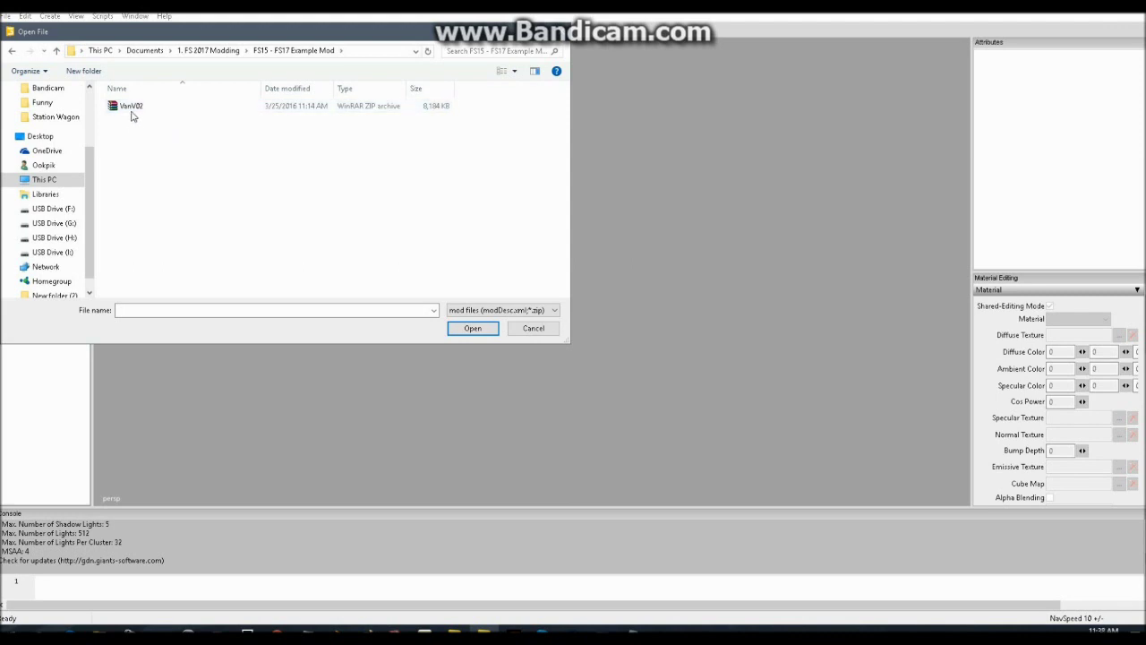
click(140, 106)
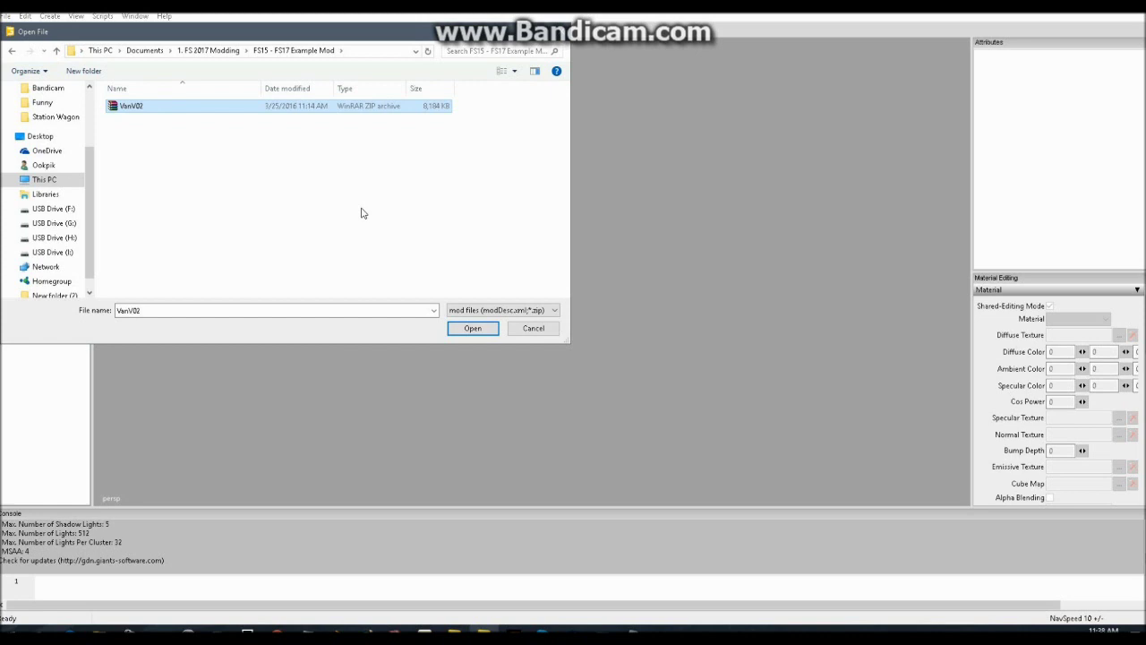
click(472, 329)
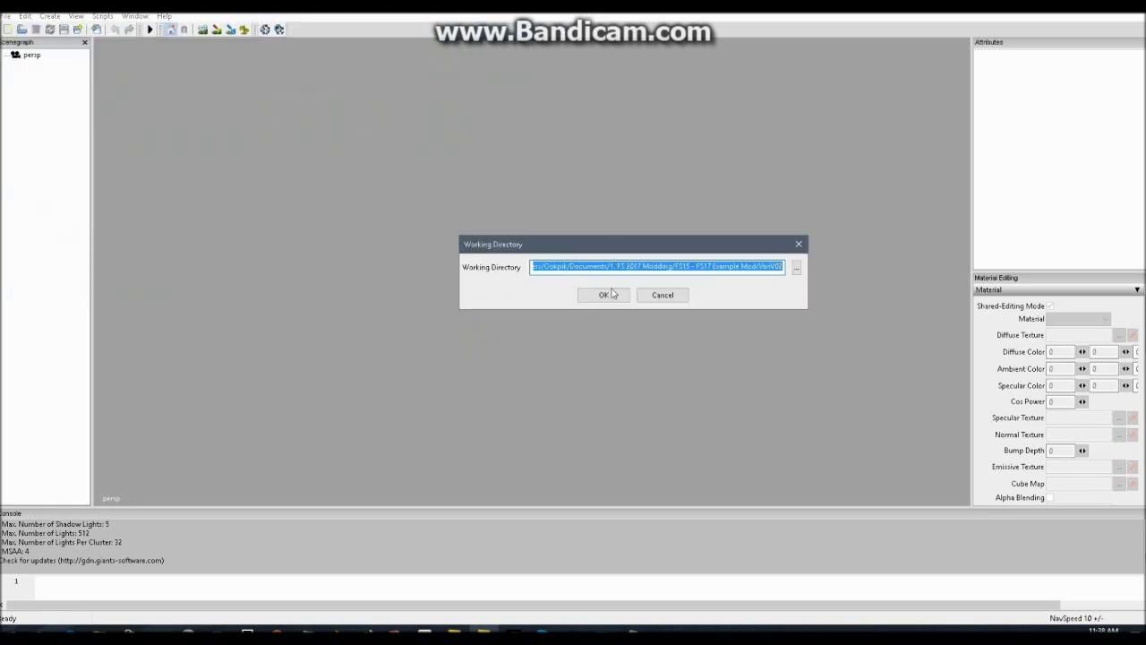
- Accept the working directory and DodgeVan store item, then convert the mod into Documents\1
click(603, 296)
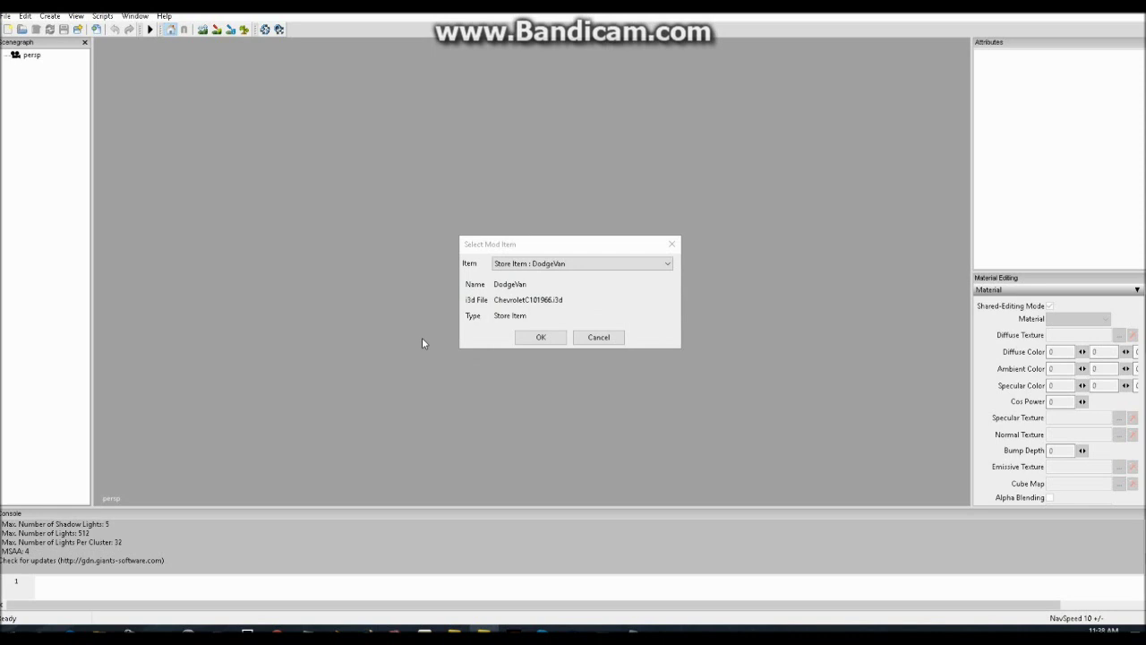
click(537, 342)
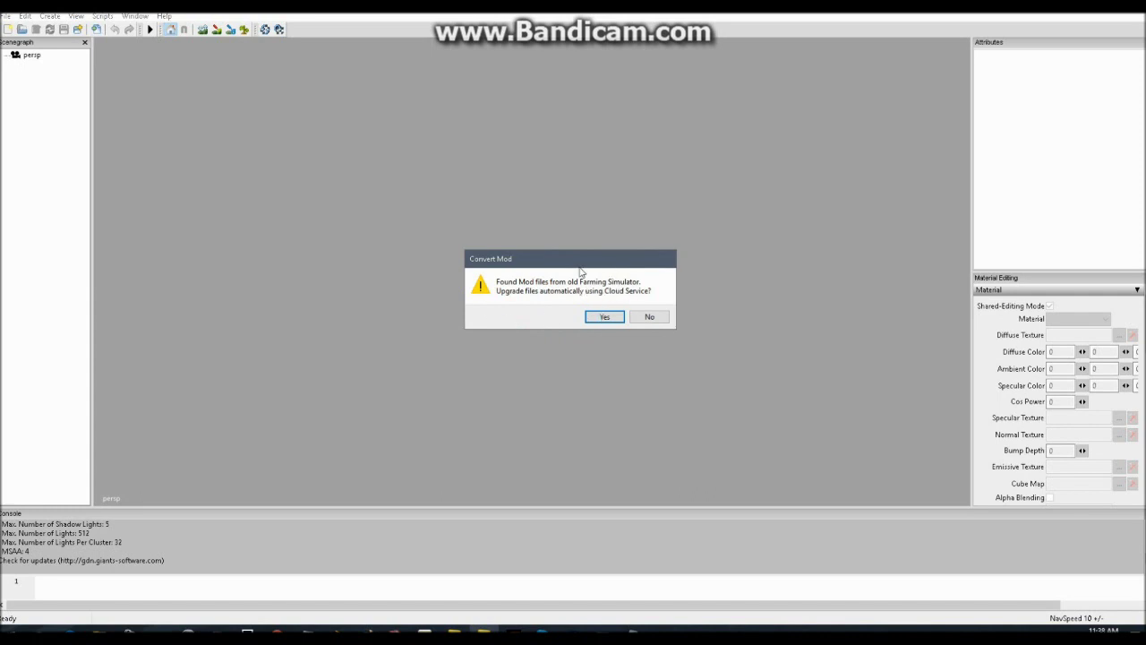
click(605, 317)
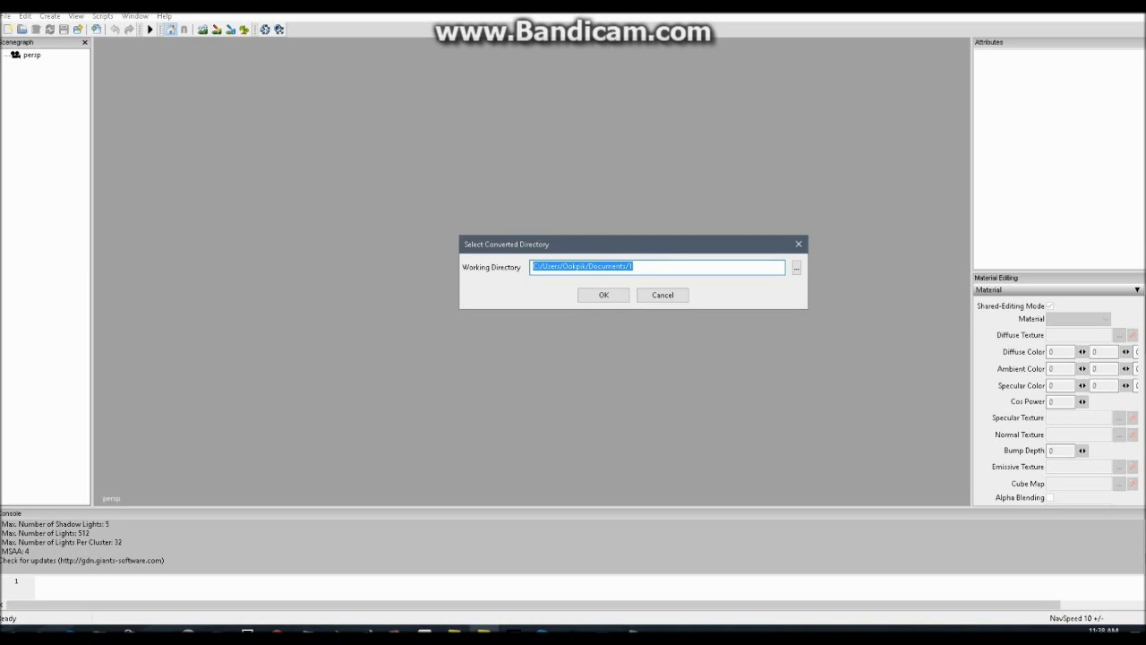
click(653, 268)
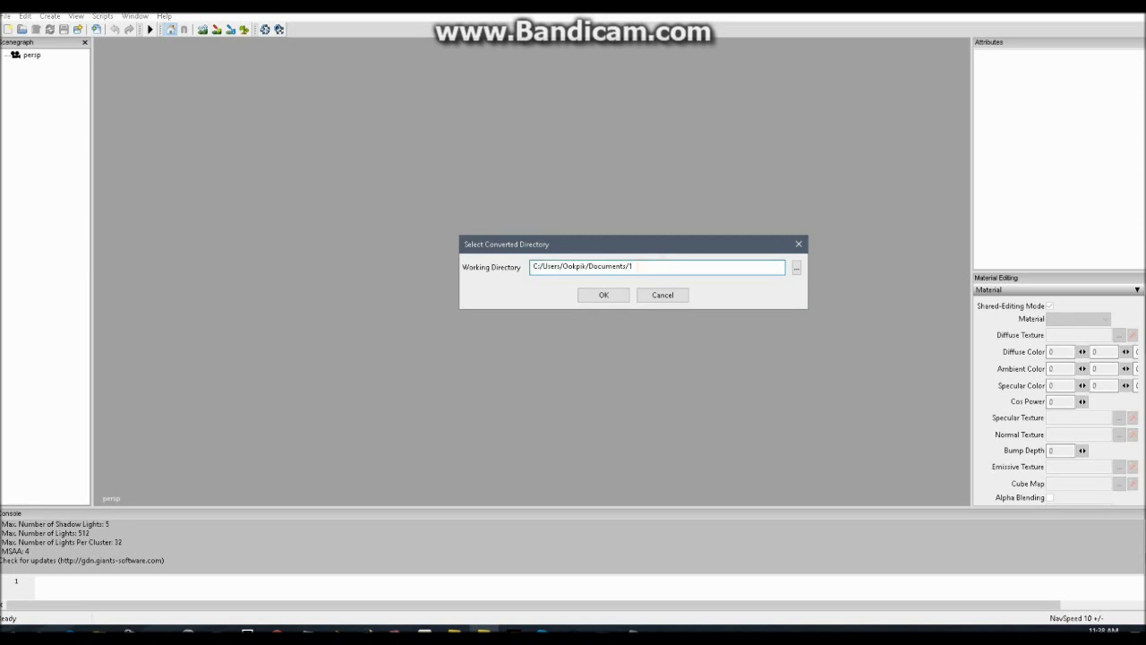
click(614, 296)
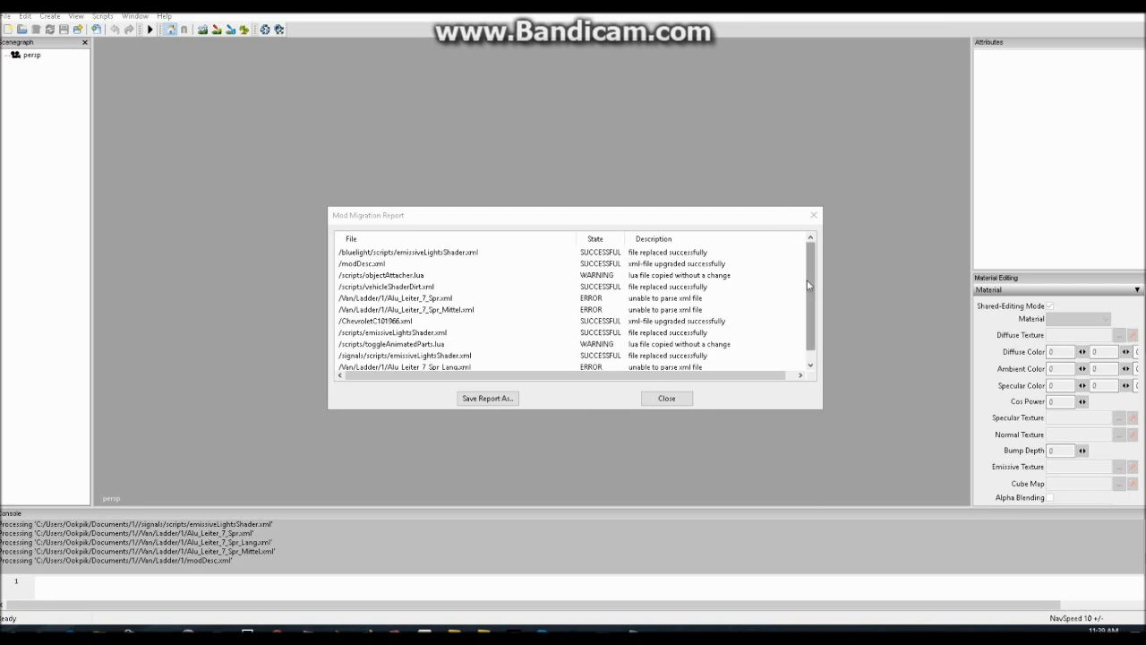
- Scroll through the Mod Migration Report and close it to load the converted van
drag(807, 279, 806, 313)
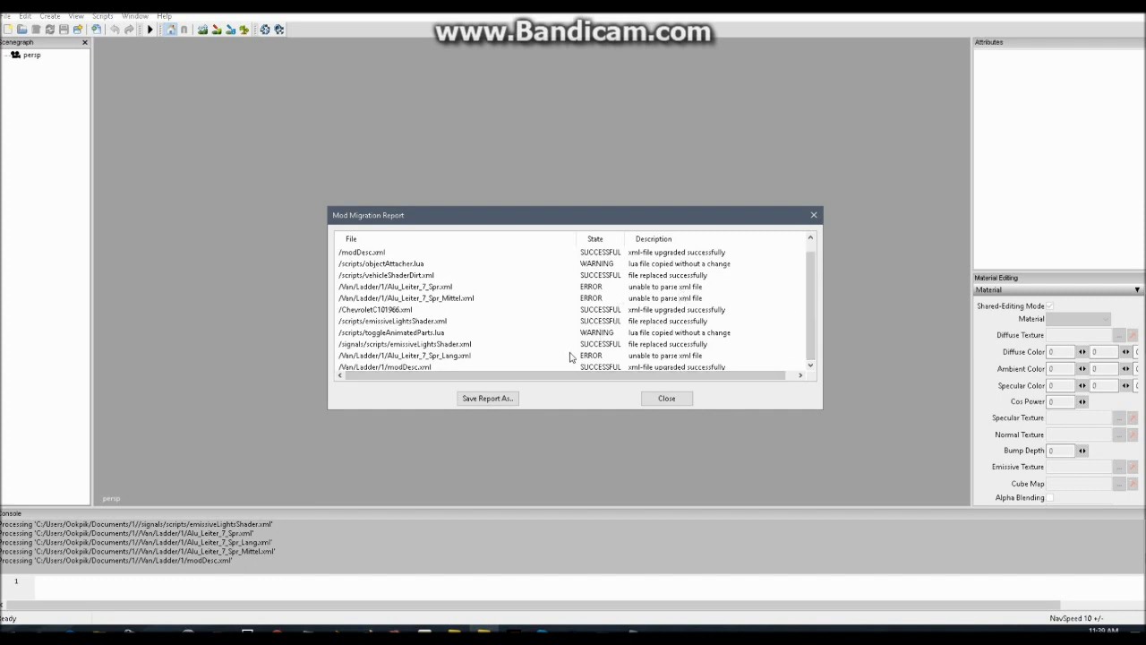
click(667, 398)
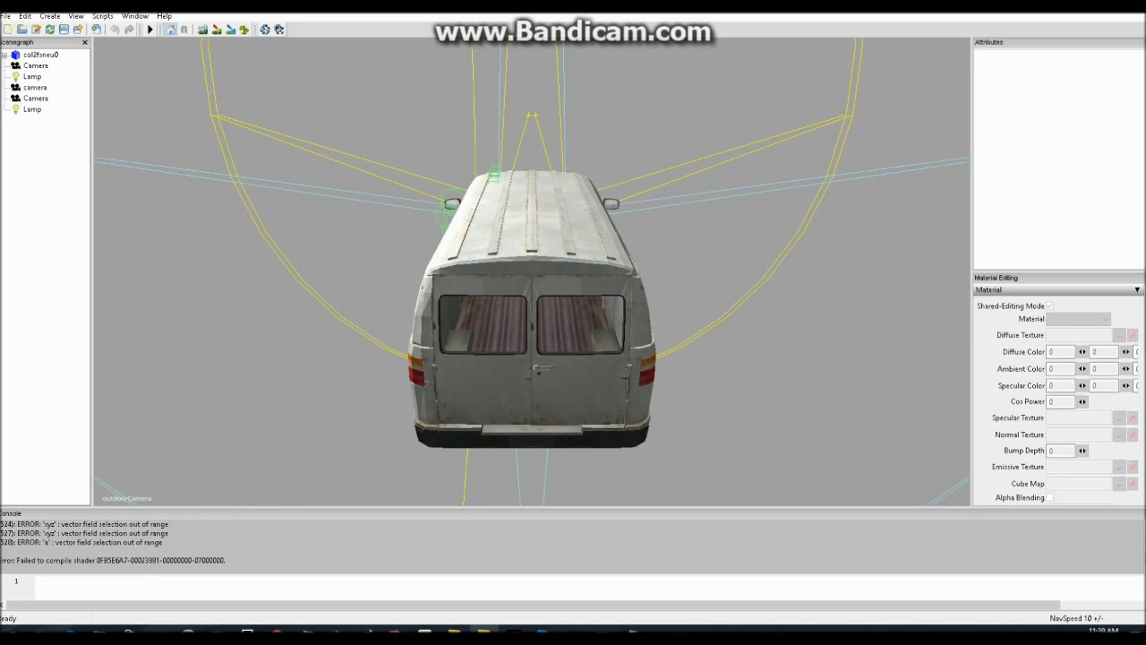
mouse_move(101, 631)
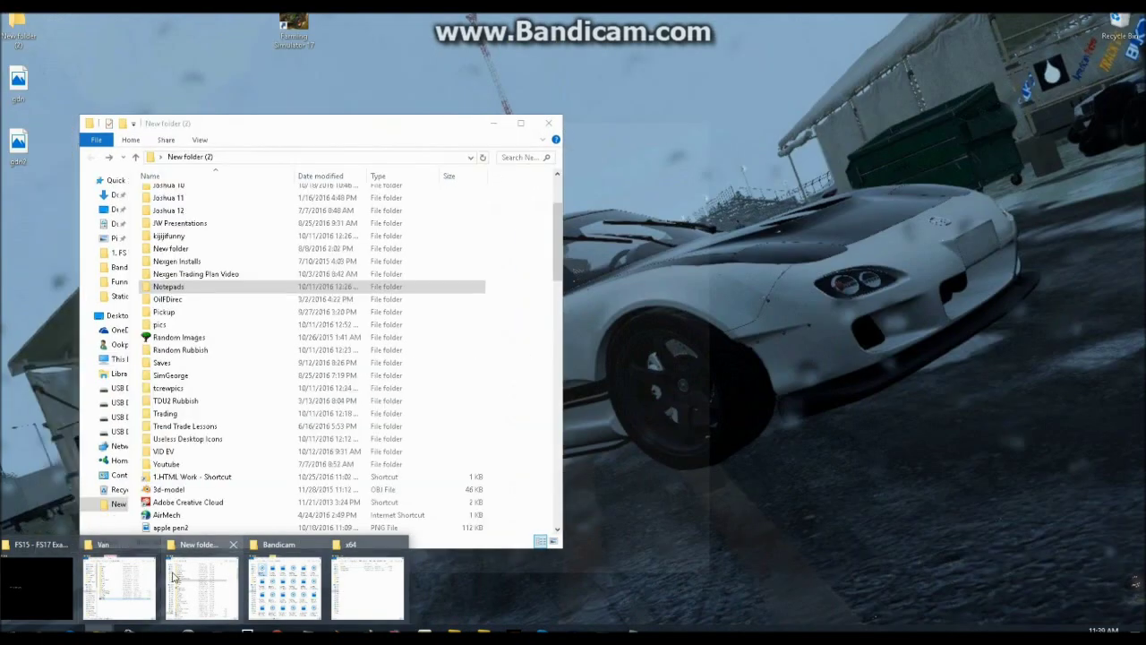
- Go to Documents\1 in File Explorer and select all 17 converted mod items
click(119, 587)
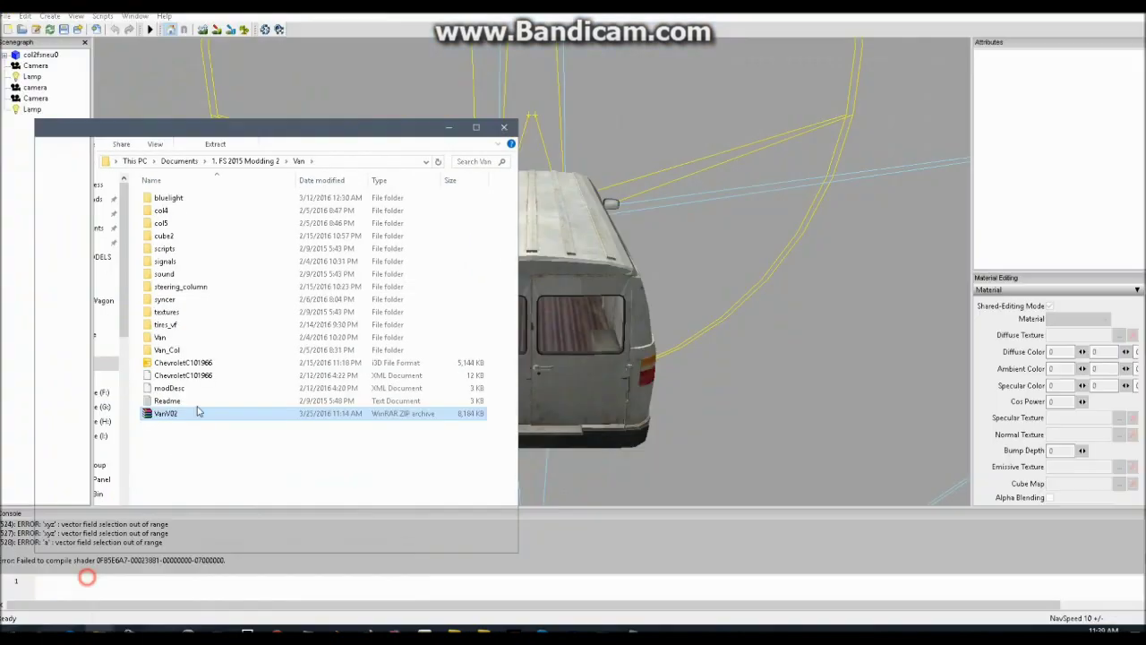
click(245, 161)
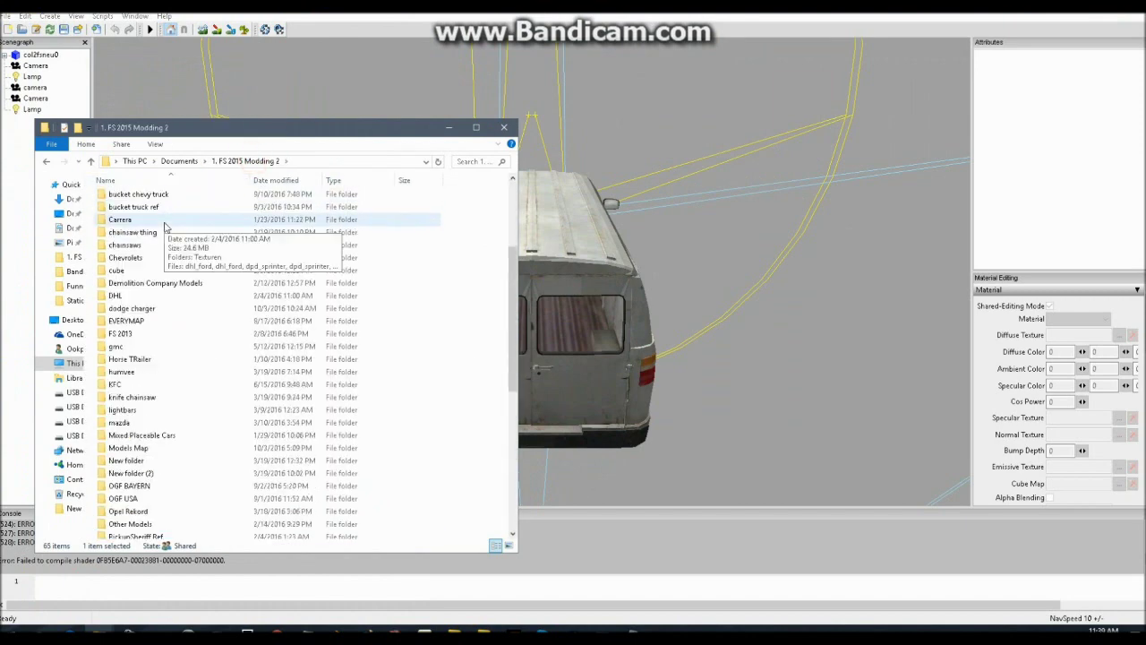
scroll(164, 226, up, 5)
click(179, 161)
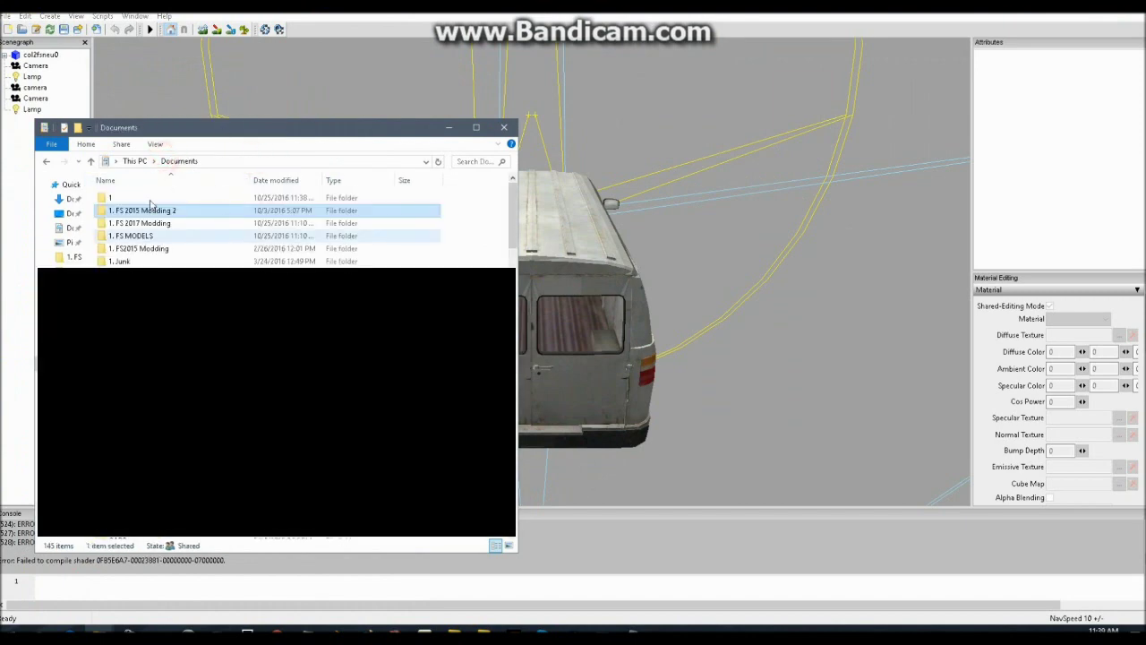
double_click(150, 197)
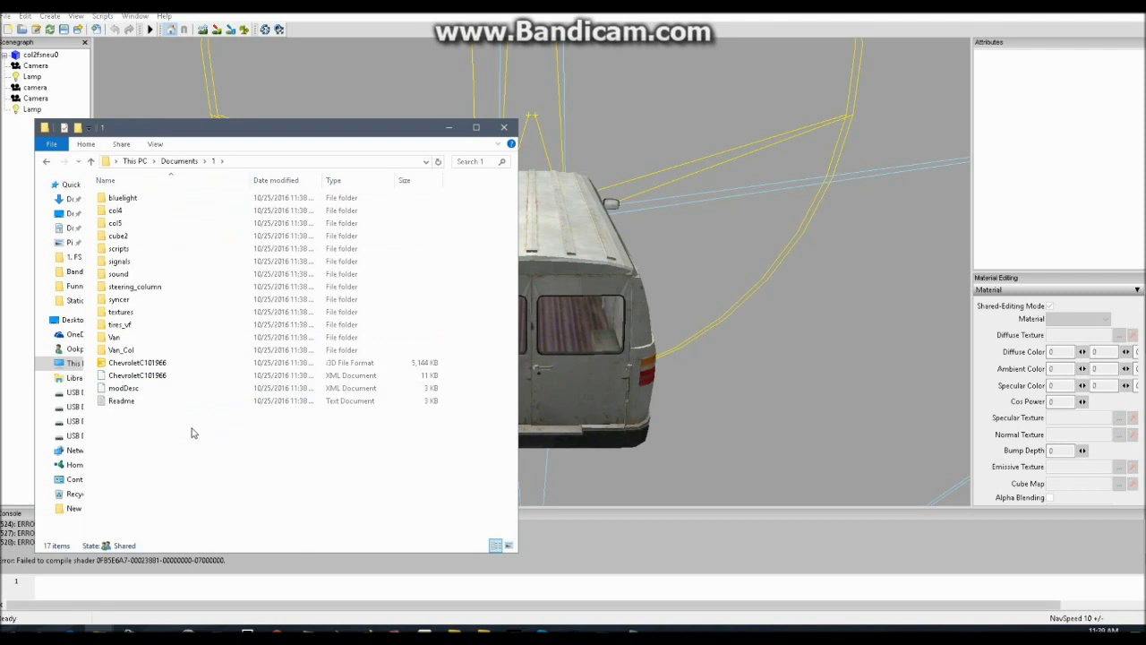
drag(186, 424, 177, 175)
- Pack the selected van mod files into a ZIP archive named van.zip in folder 1
right_click(228, 322)
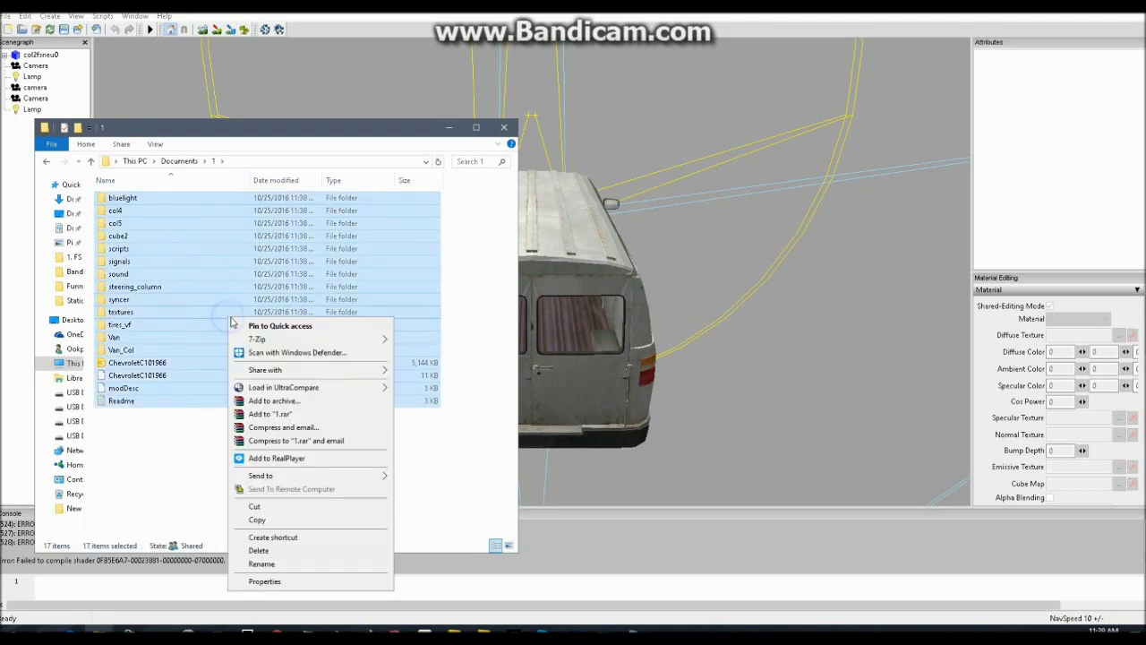
click(326, 401)
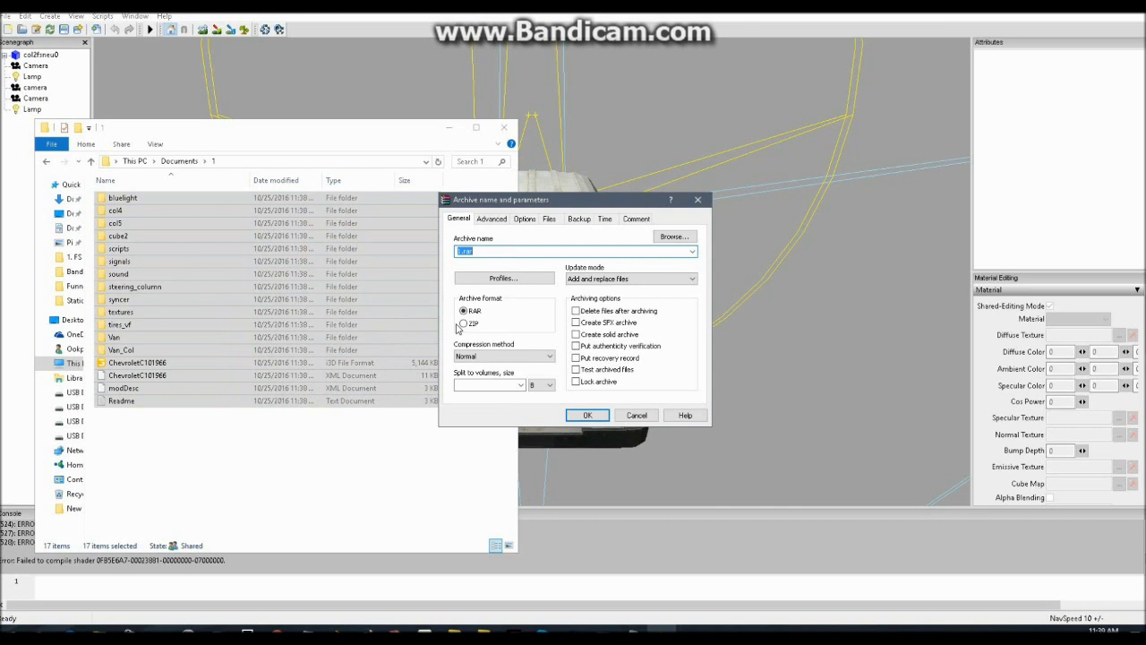
click(462, 323)
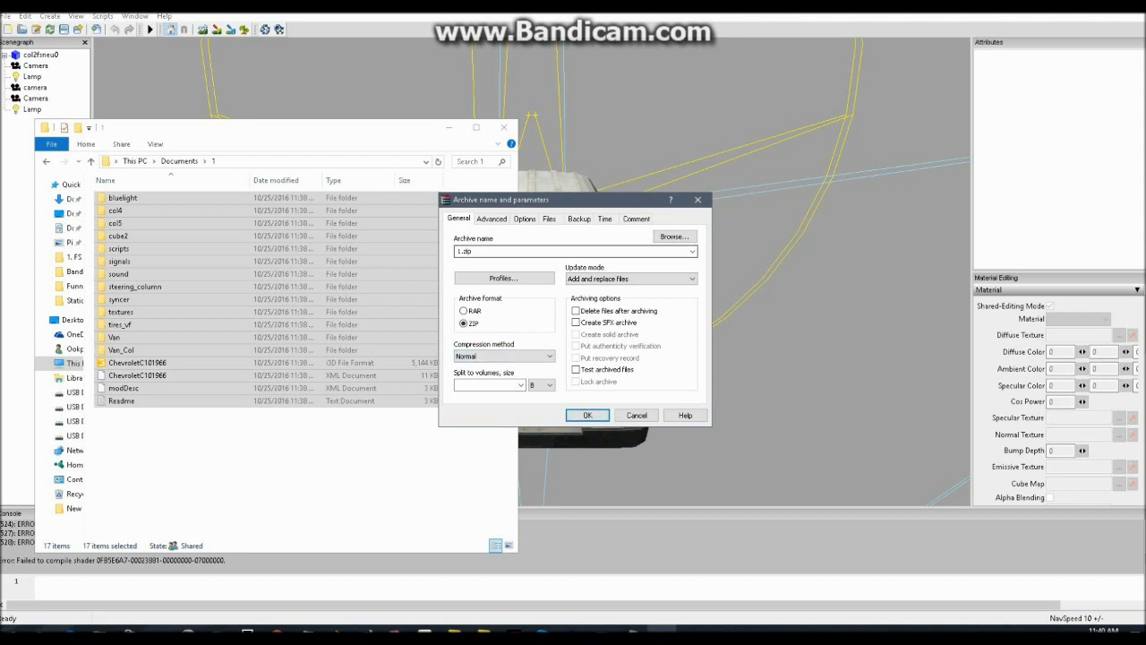
double_click(455, 251)
click(456, 251)
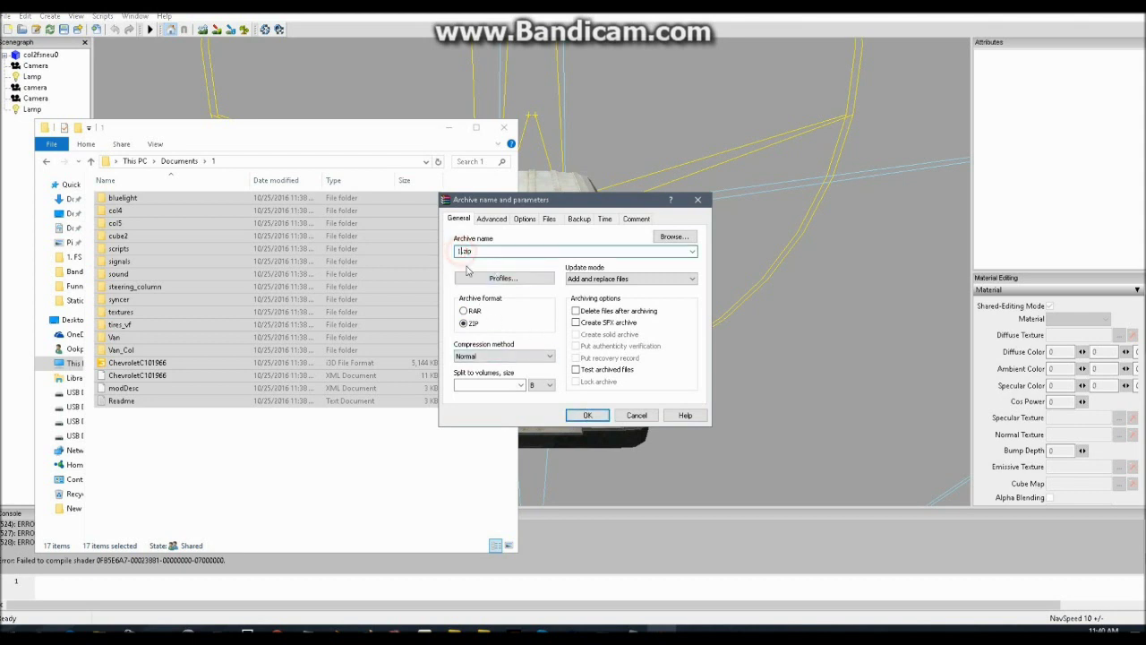
text(van)
click(587, 414)
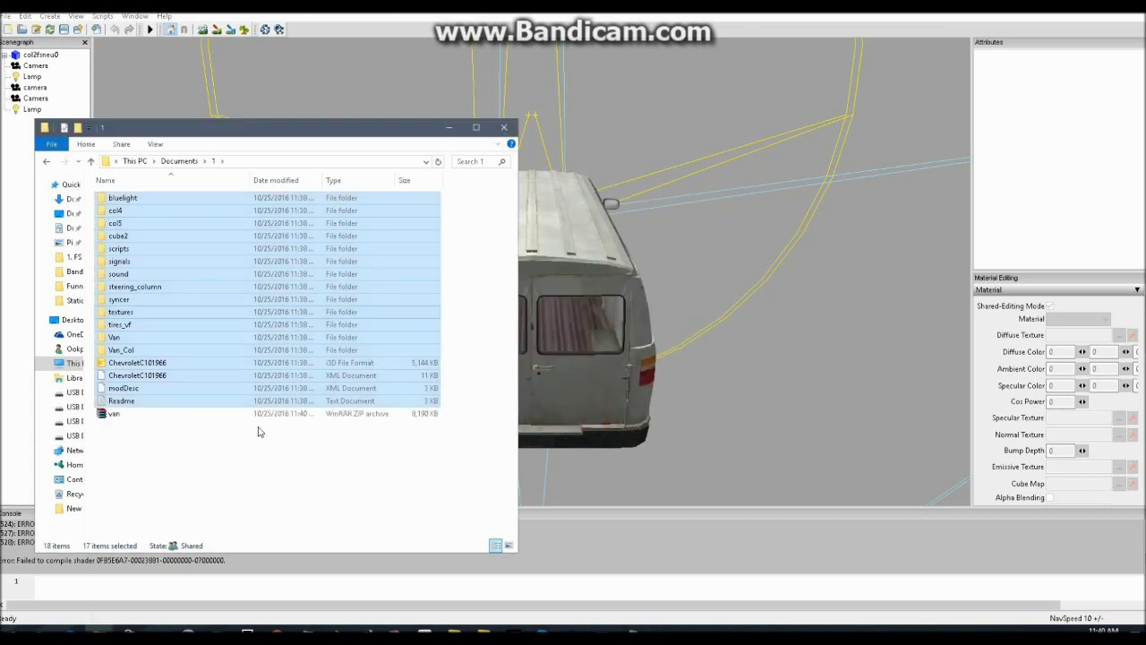
click(123, 414)
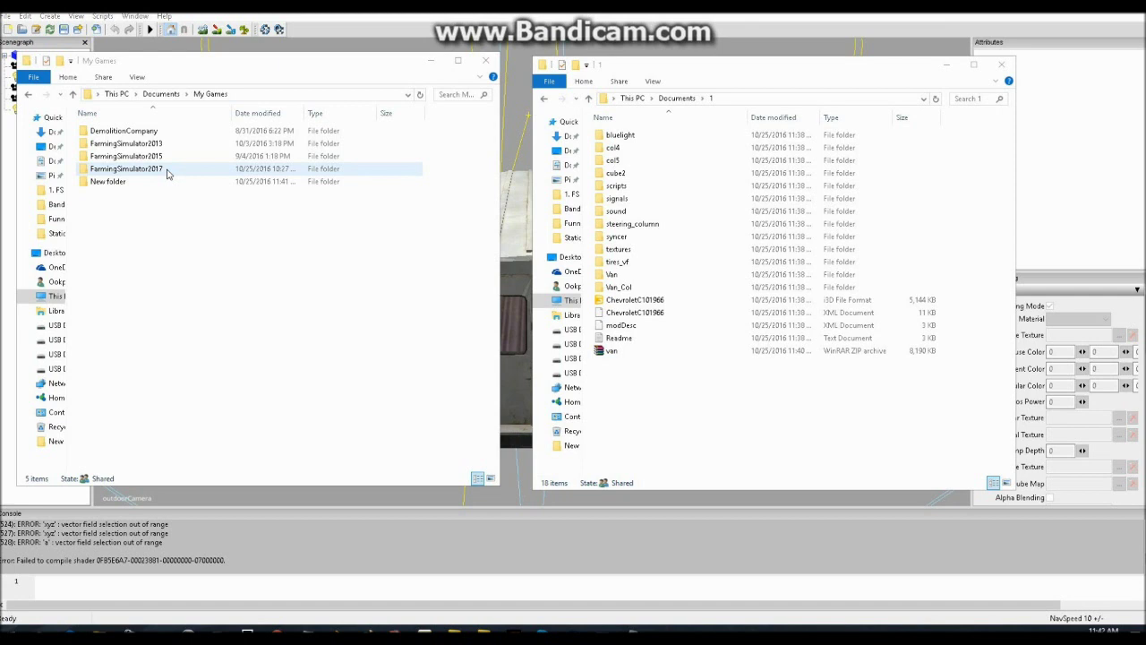
- Paste van.zip into FarmingSimulator2017\mods, then clear the windows to show the desktop
click(167, 171)
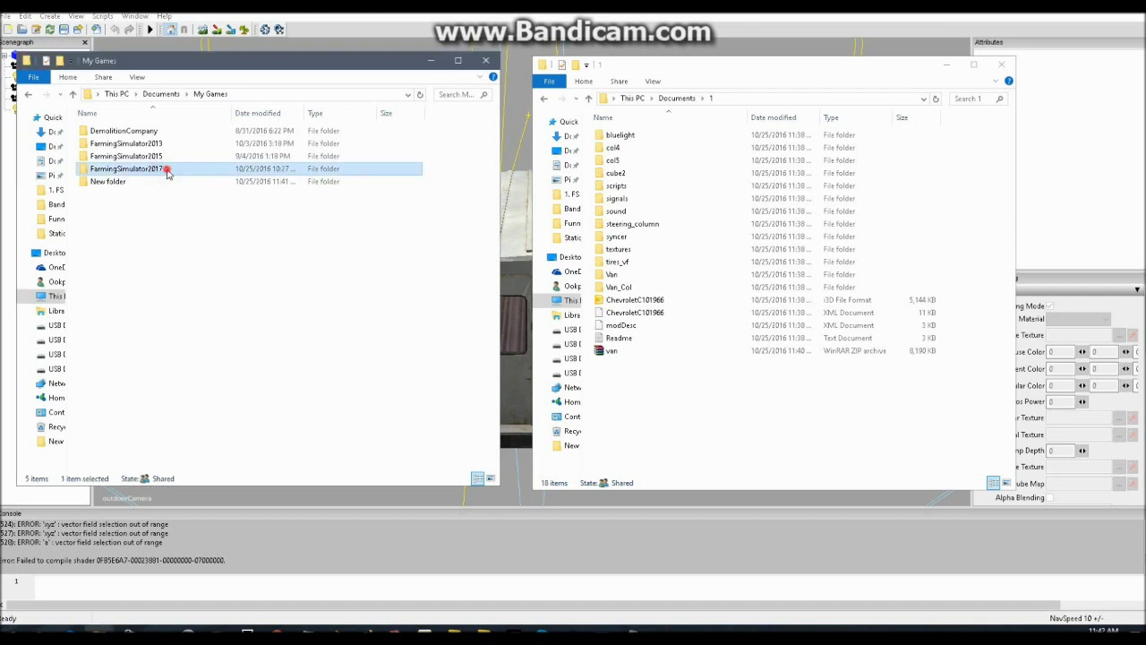
double_click(164, 169)
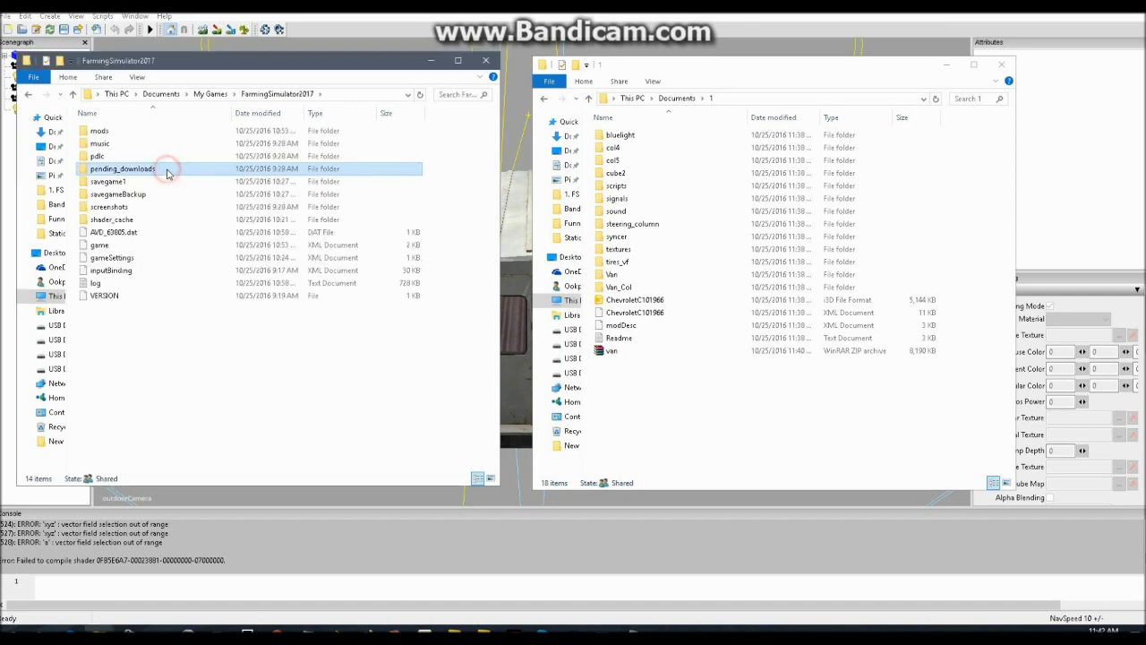
double_click(141, 134)
click(617, 351)
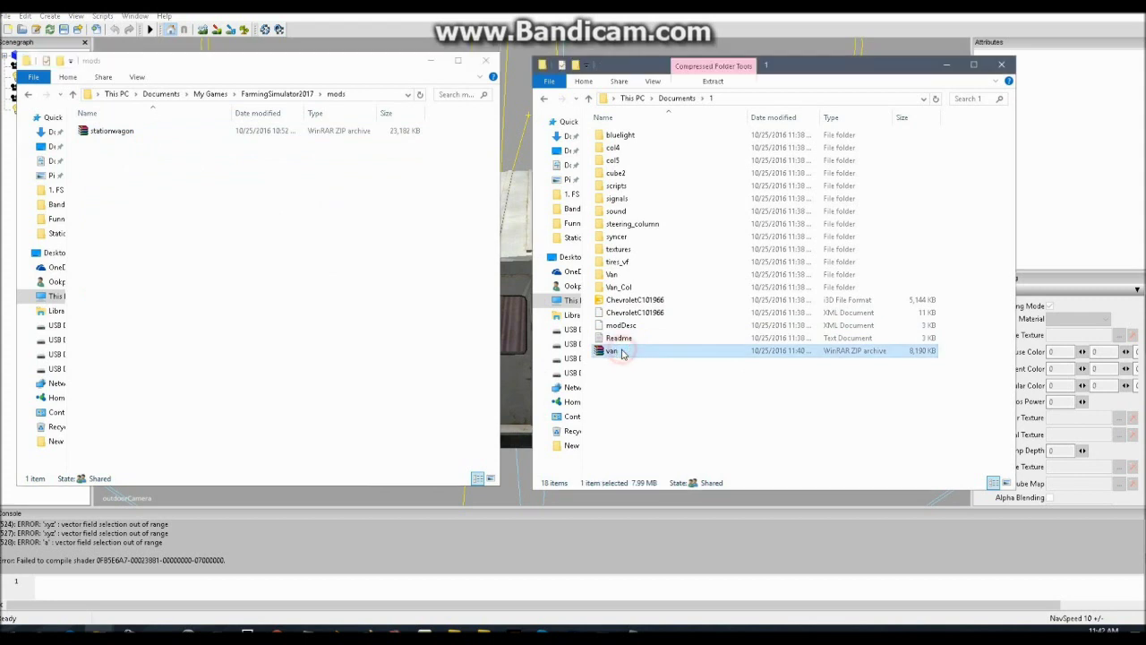
click(374, 297)
key(ctrl+v)
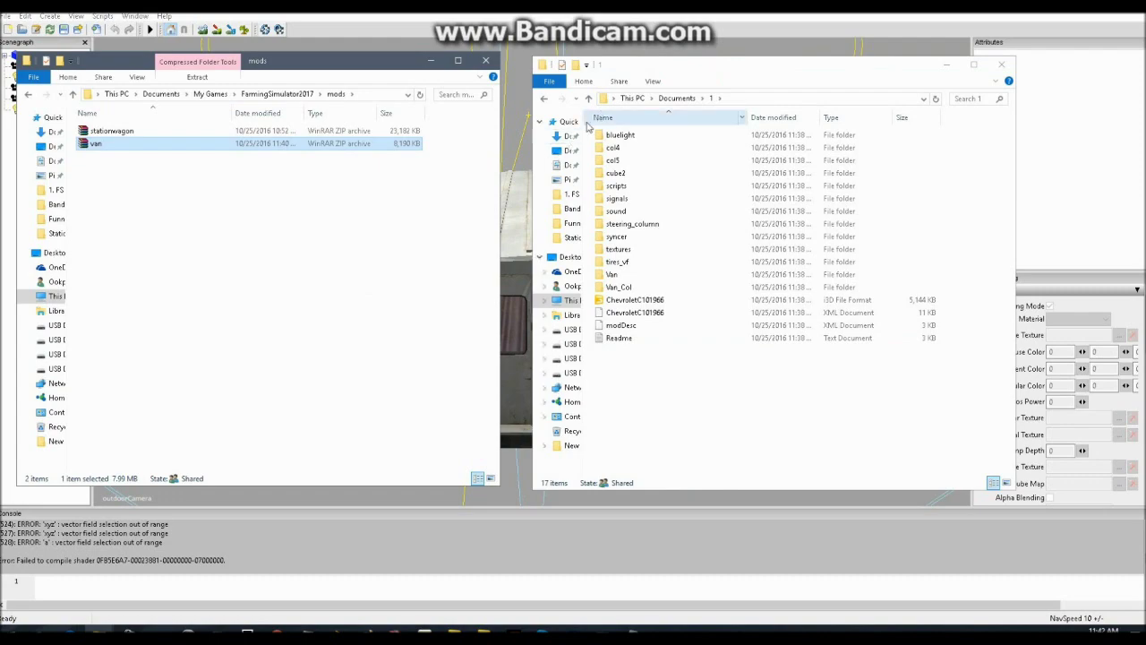
click(1143, 631)
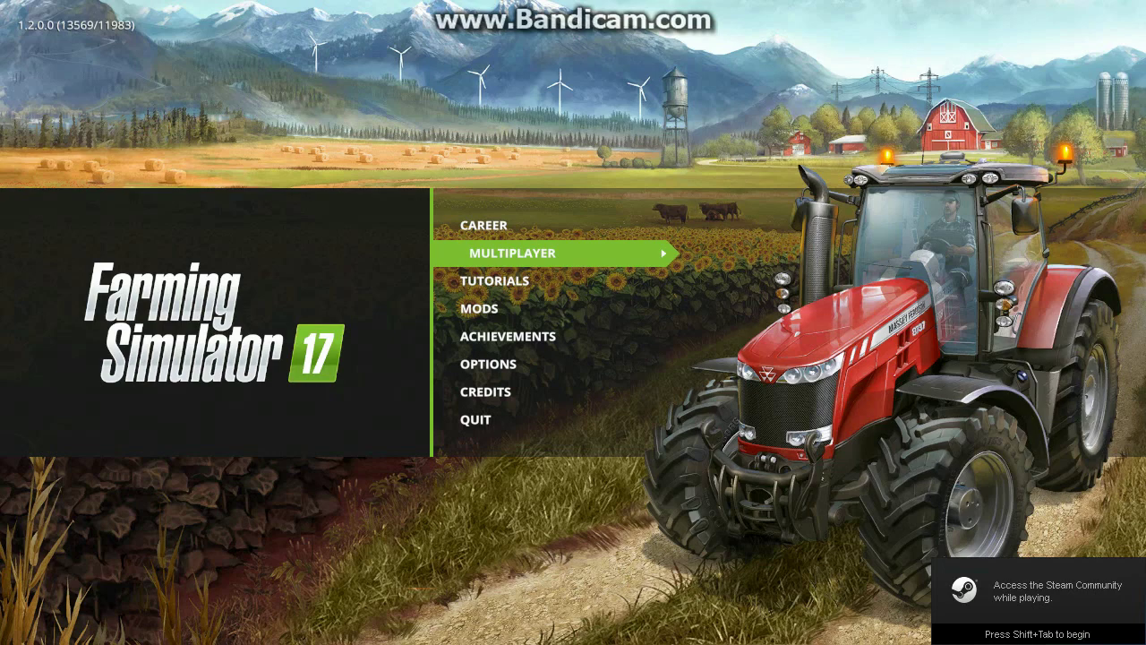
- Choose CAREER, pick Savegame 1 and continue to its mods list
key(Up)
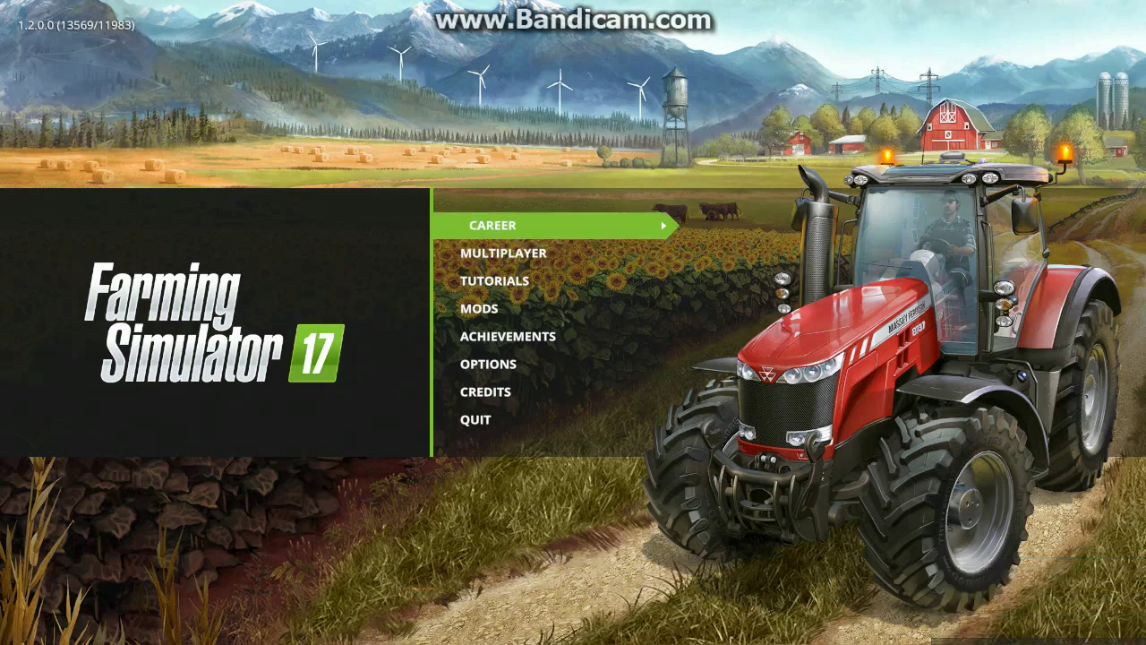
key(Return)
key(Right)
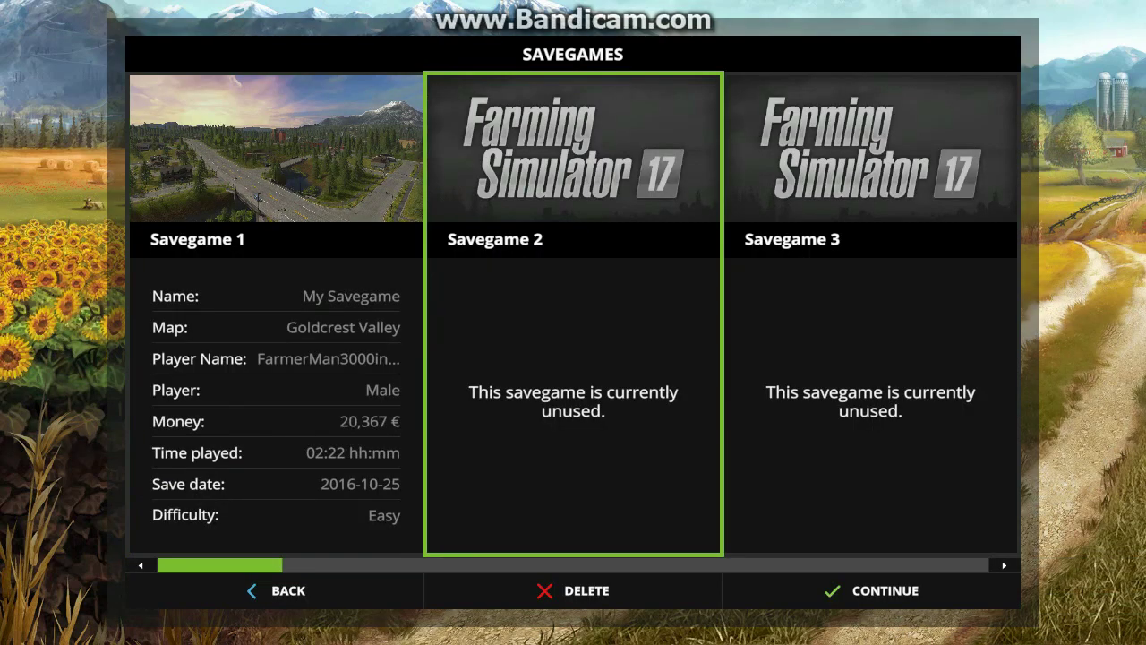
key(Left)
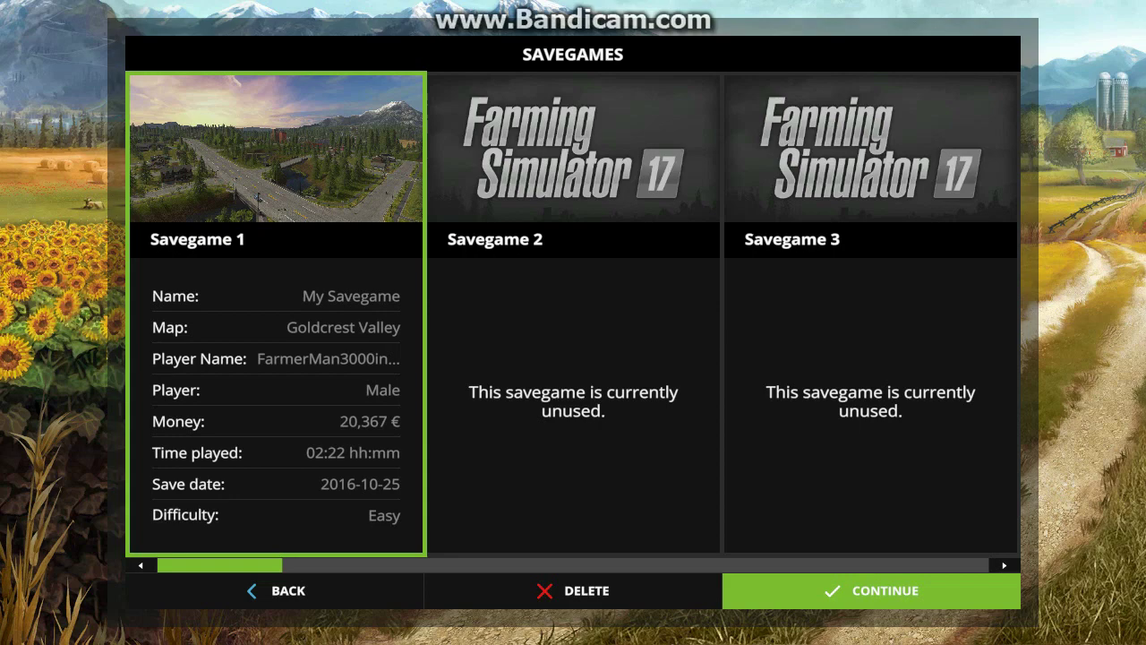
key(Return)
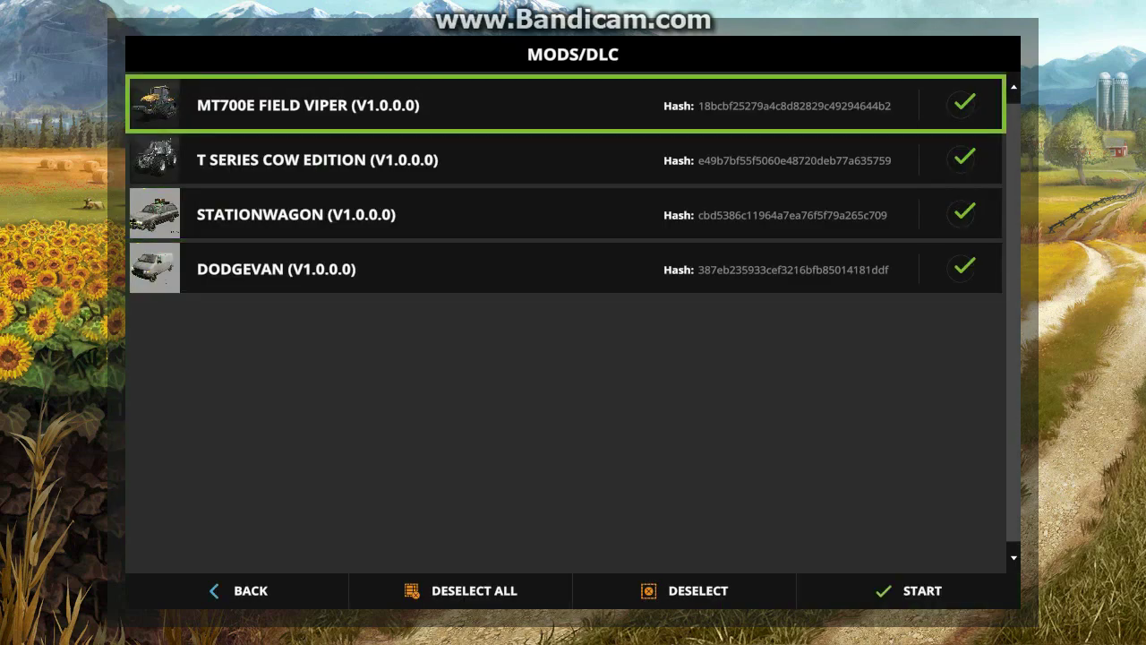
- Untick and re-tick the DODGEVAN mod so it stays enabled, then start the game
key(Down)
key(Down)
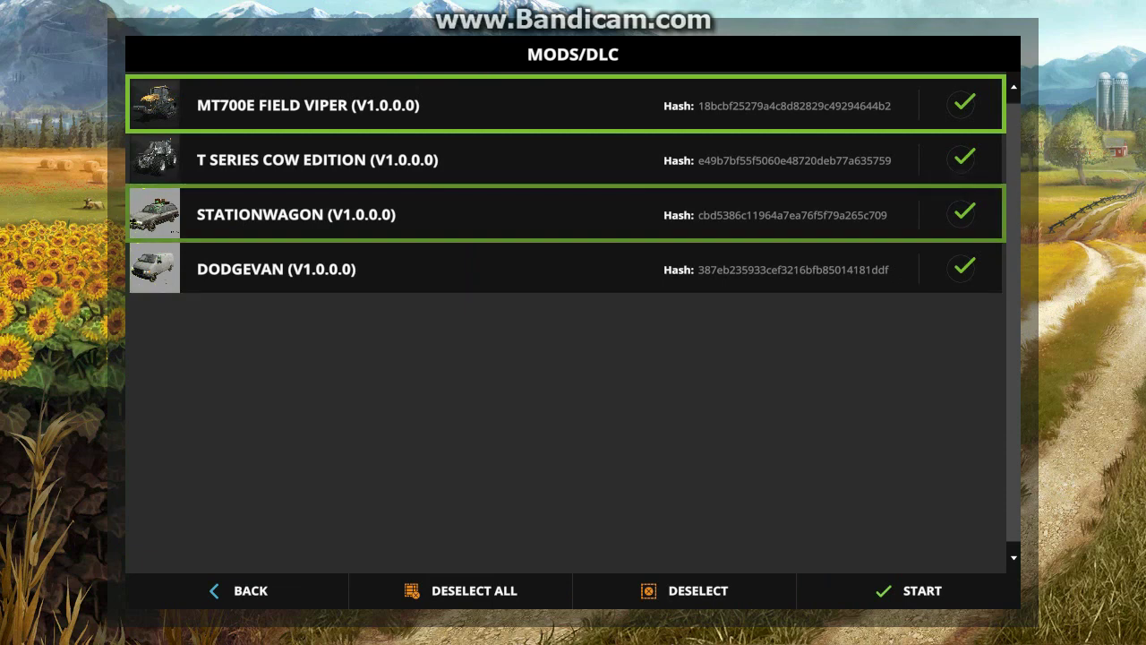
key(Up)
key(Down)
key(Up)
key(Down)
key(Down)
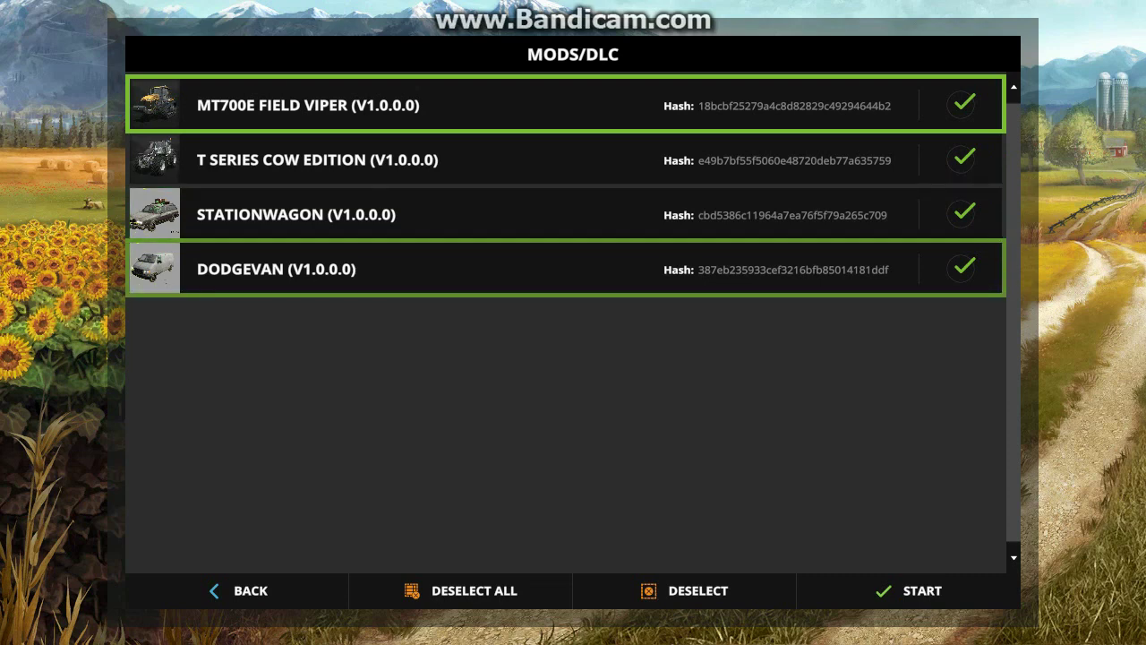
key(space)
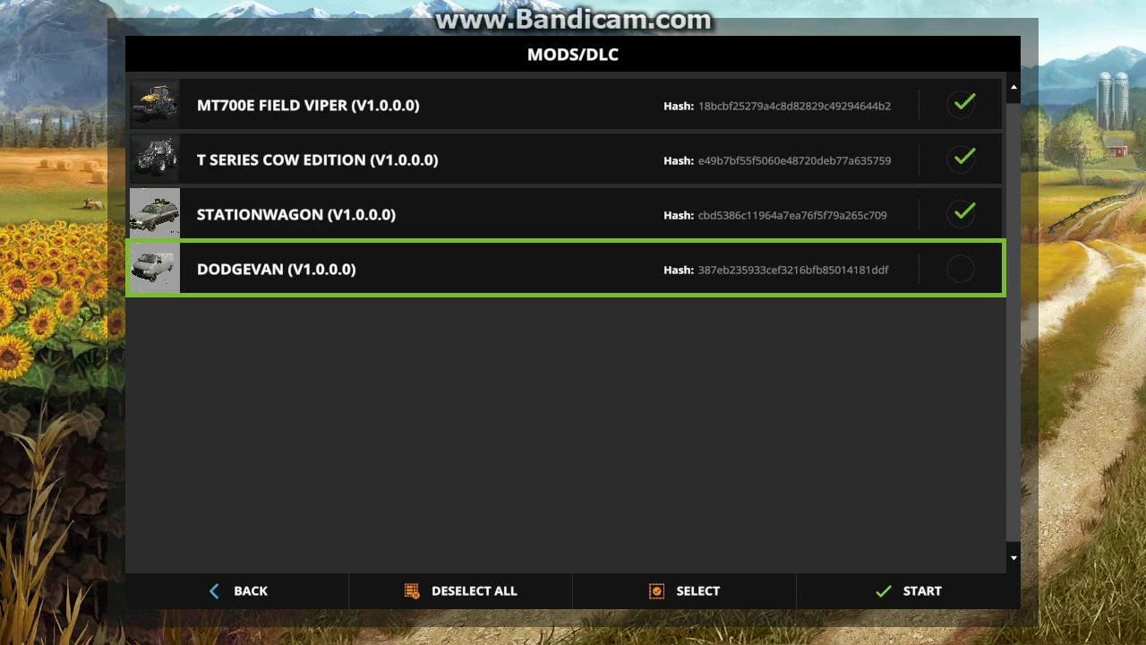
key(space)
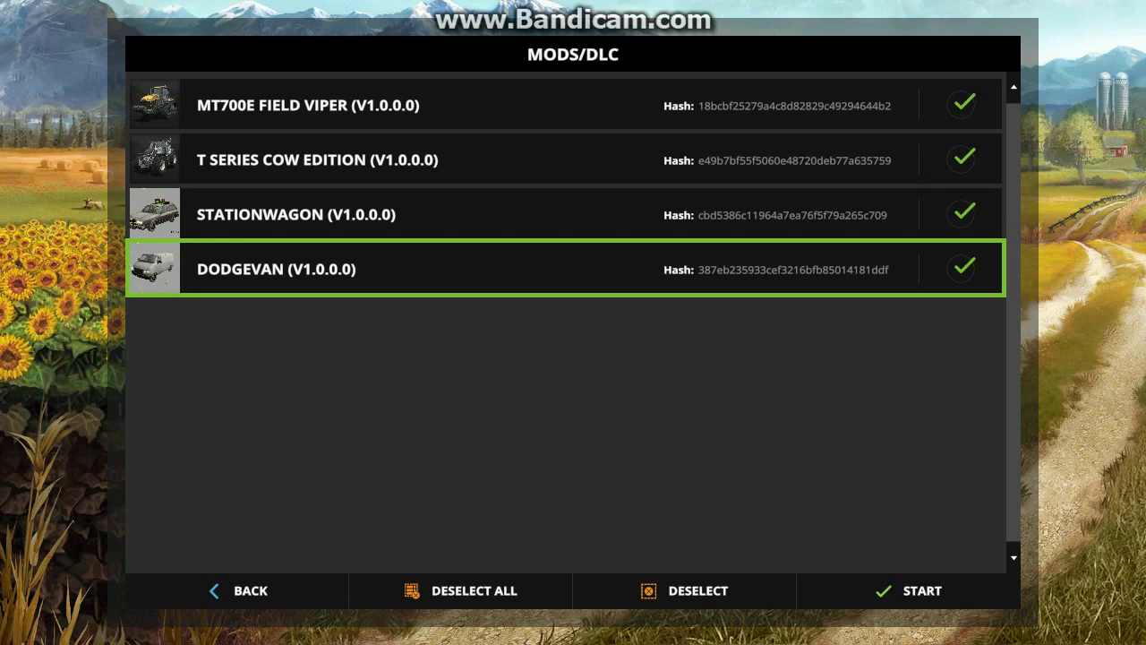
key(Return)
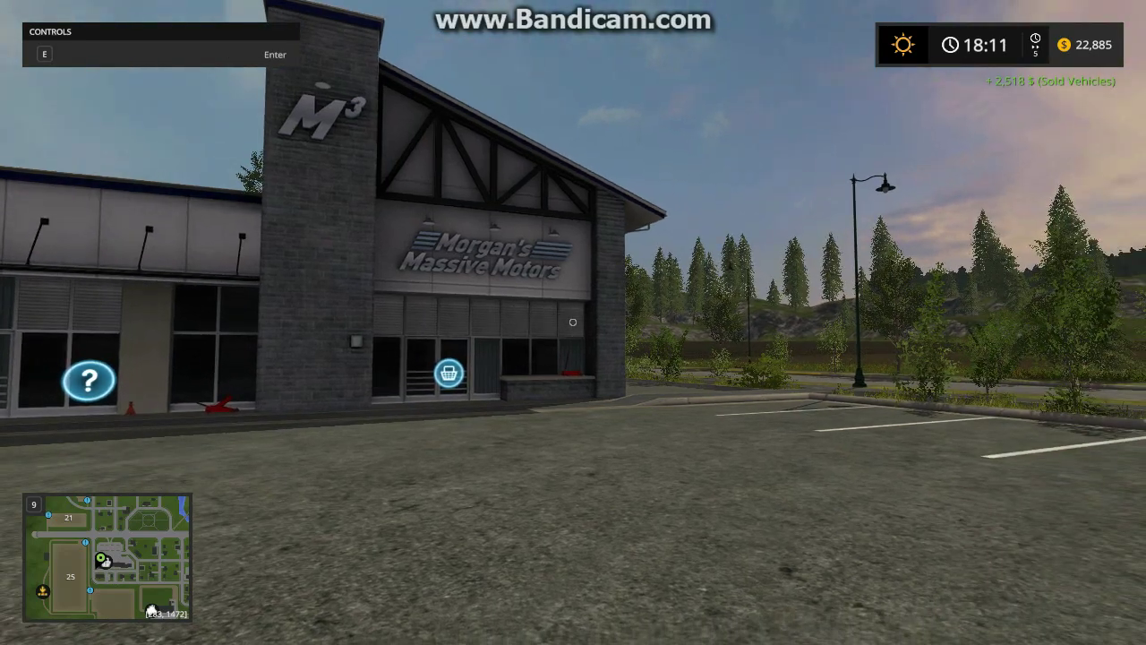
- Walk to the Morgan's Massive Motors doors and open the shop menu with R
key(w)
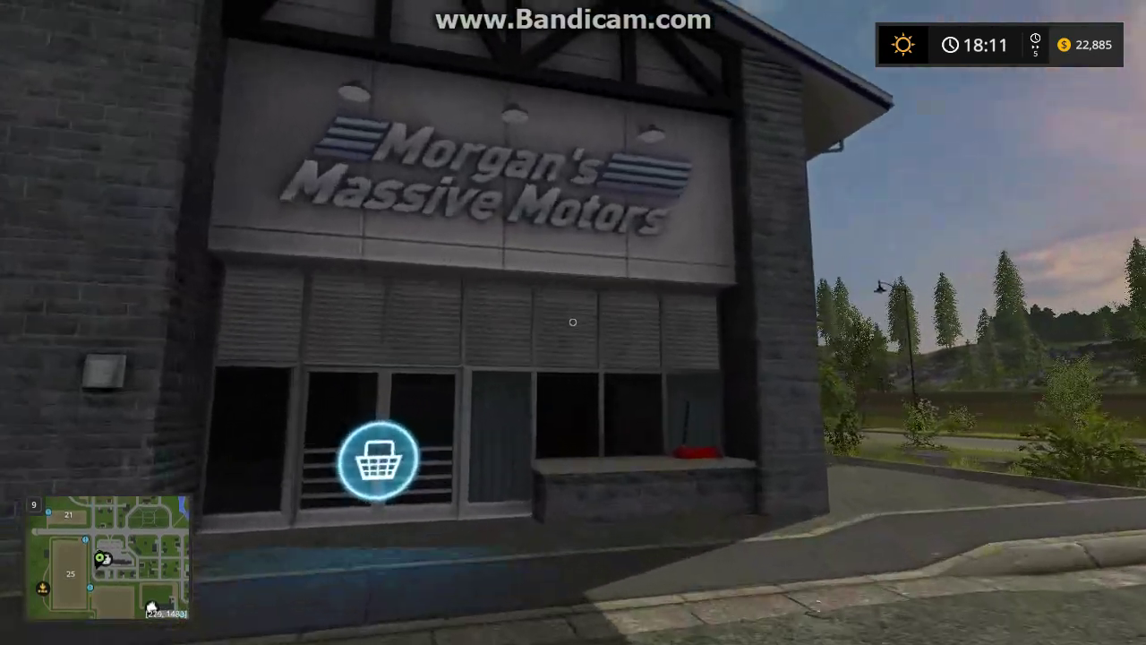
key(w)
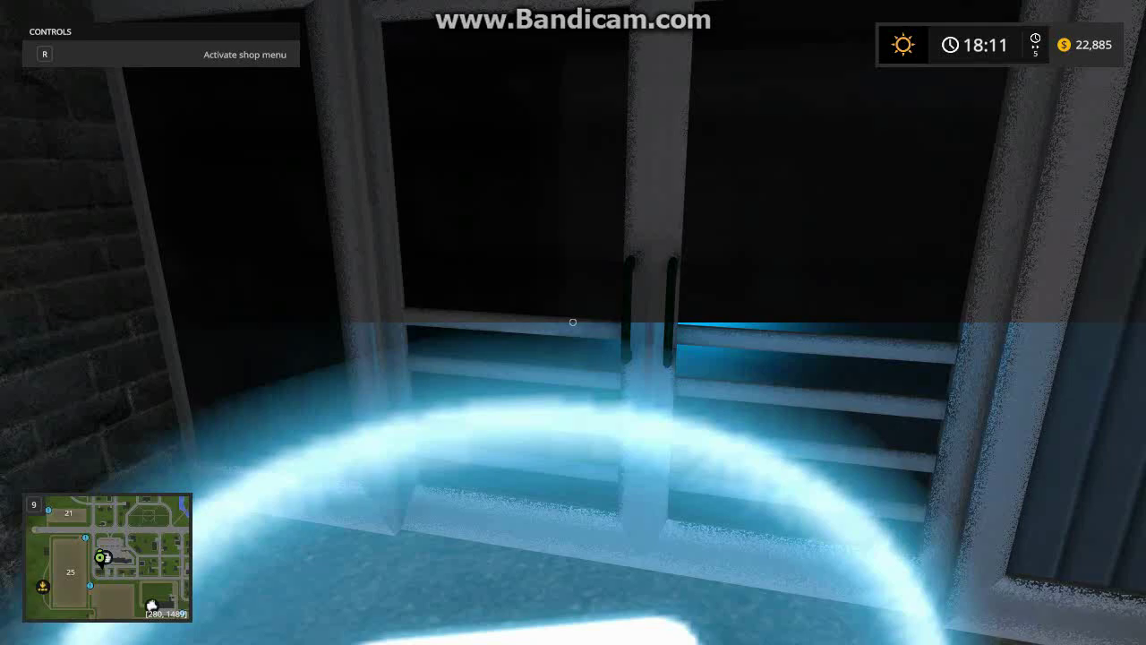
key(r)
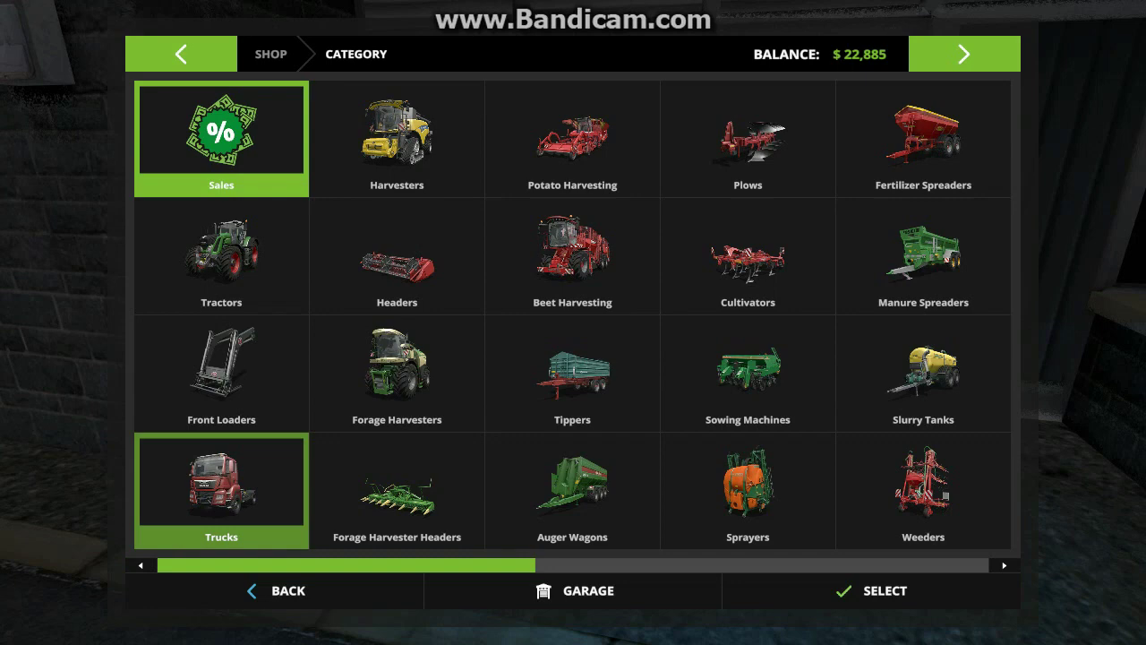
- Browse the shop by category and open the Cars category
scroll(748, 256, down, 6)
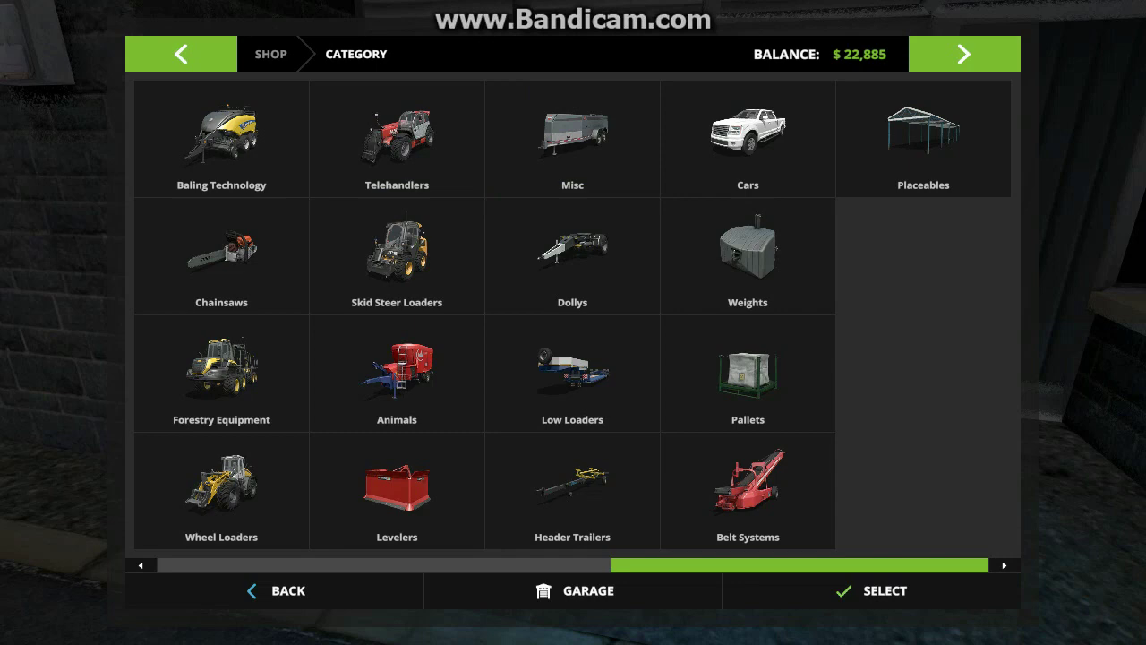
key(q)
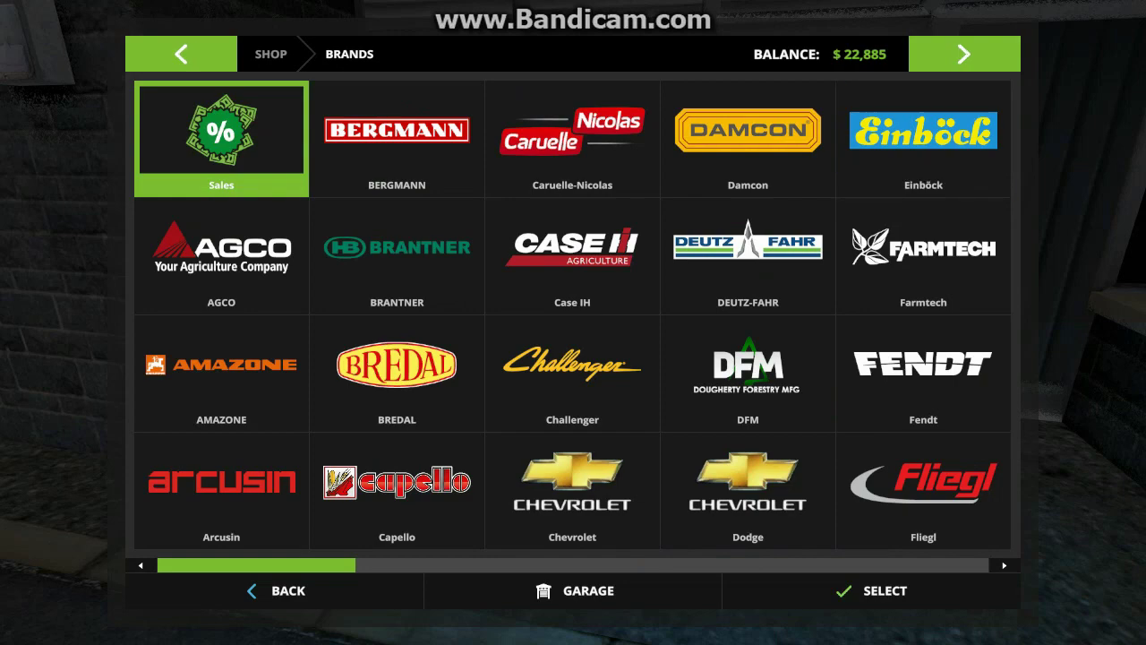
key(e)
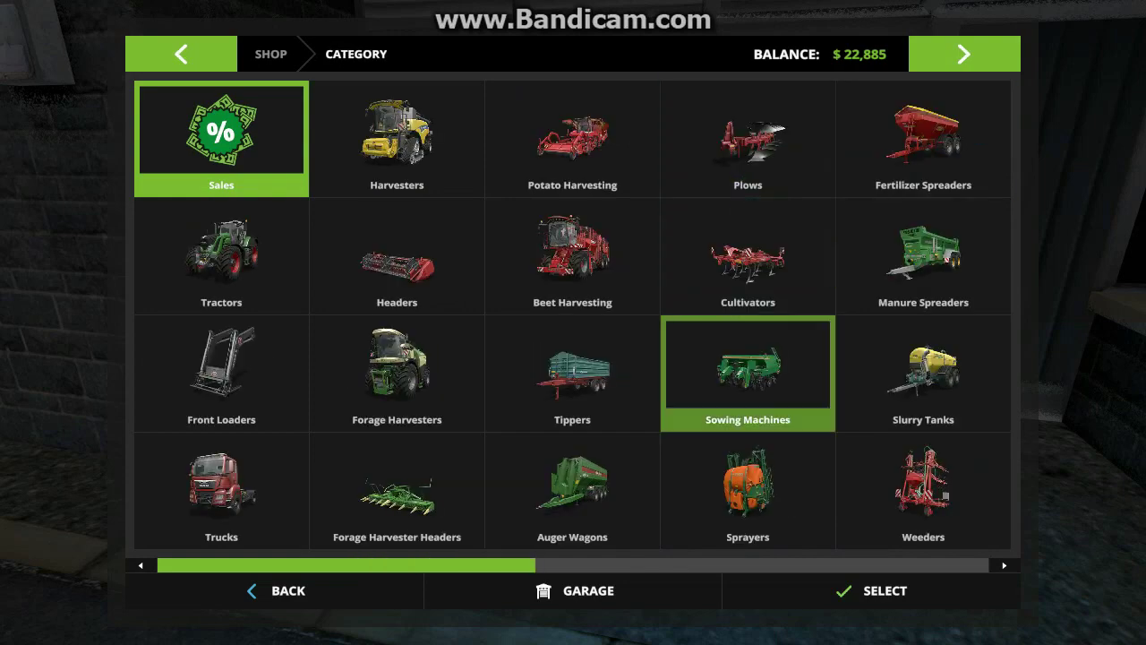
scroll(747, 373, down, 2)
scroll(573, 314, down, 4)
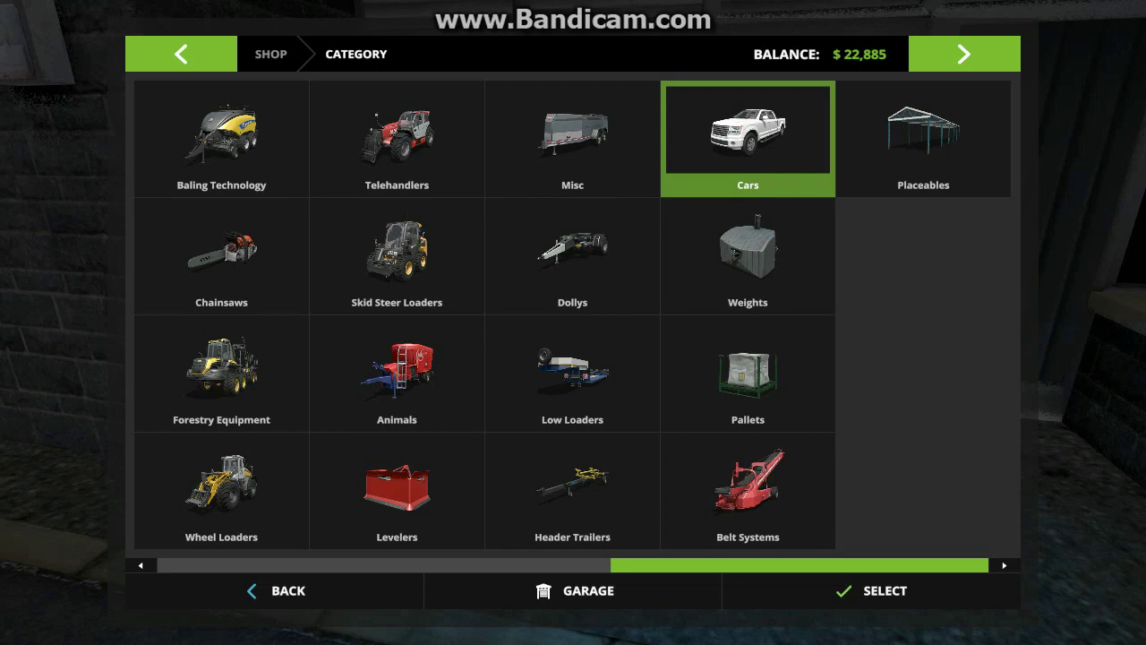
key(Return)
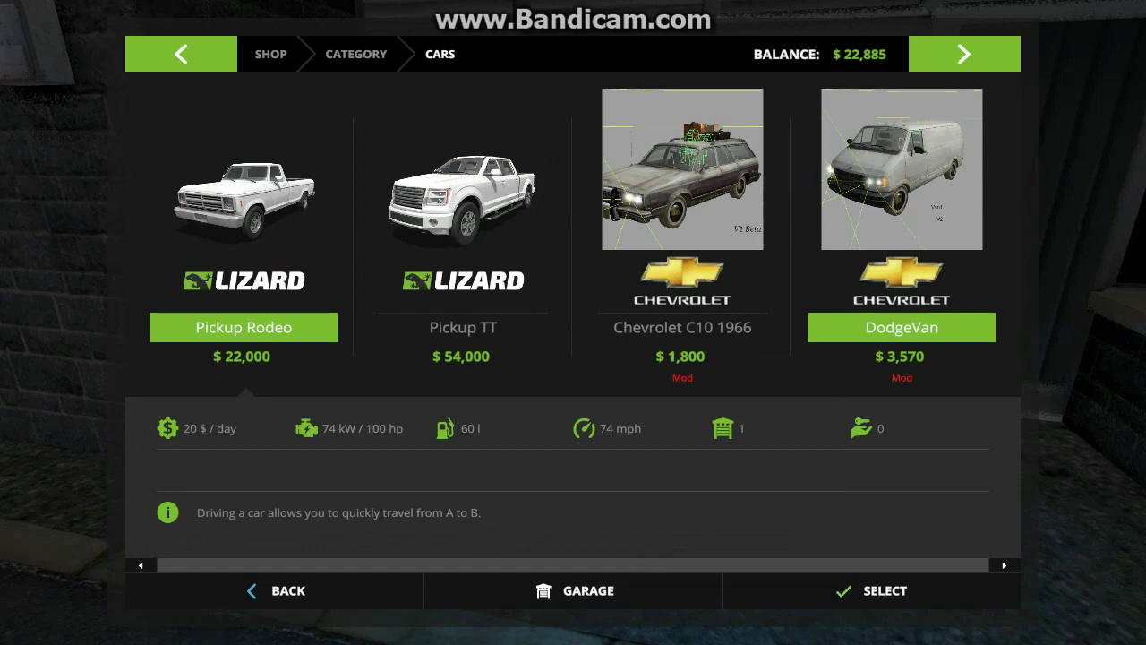
- Buy the DodgeVan for $3,570, confirm, and back out of the shop
key(Return)
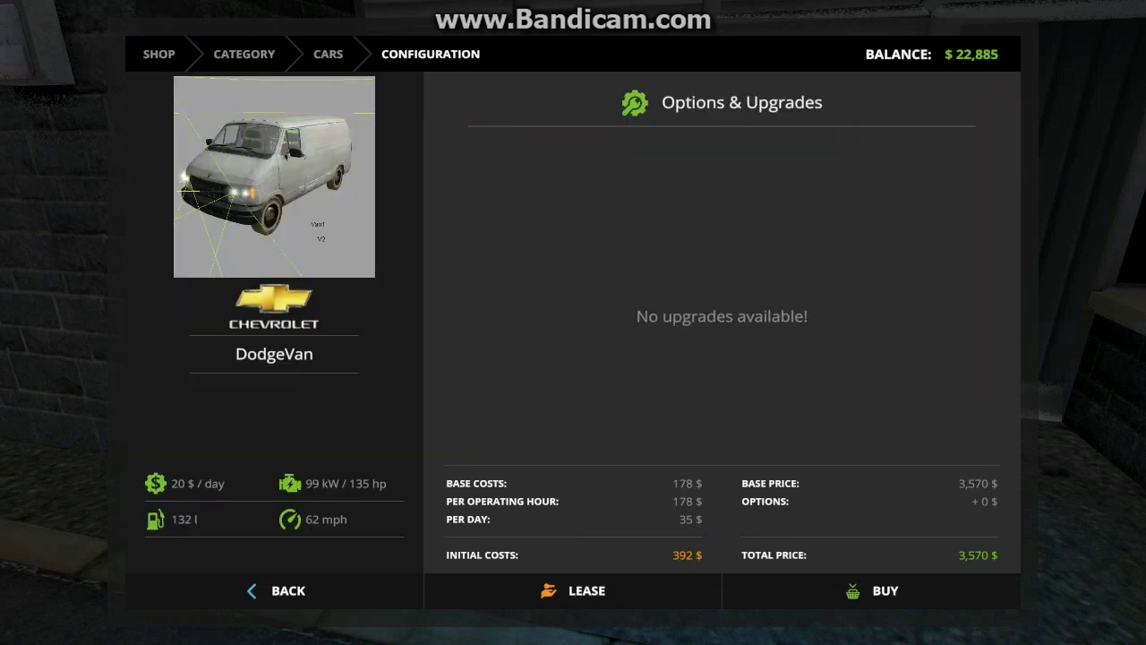
key(Return)
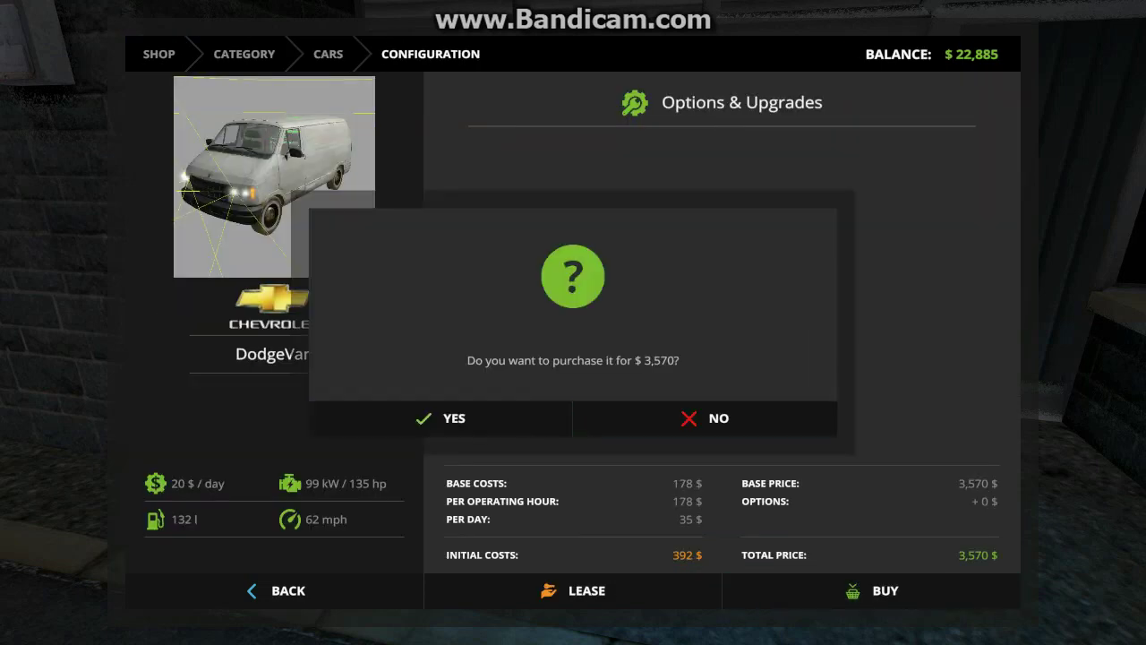
key(Return)
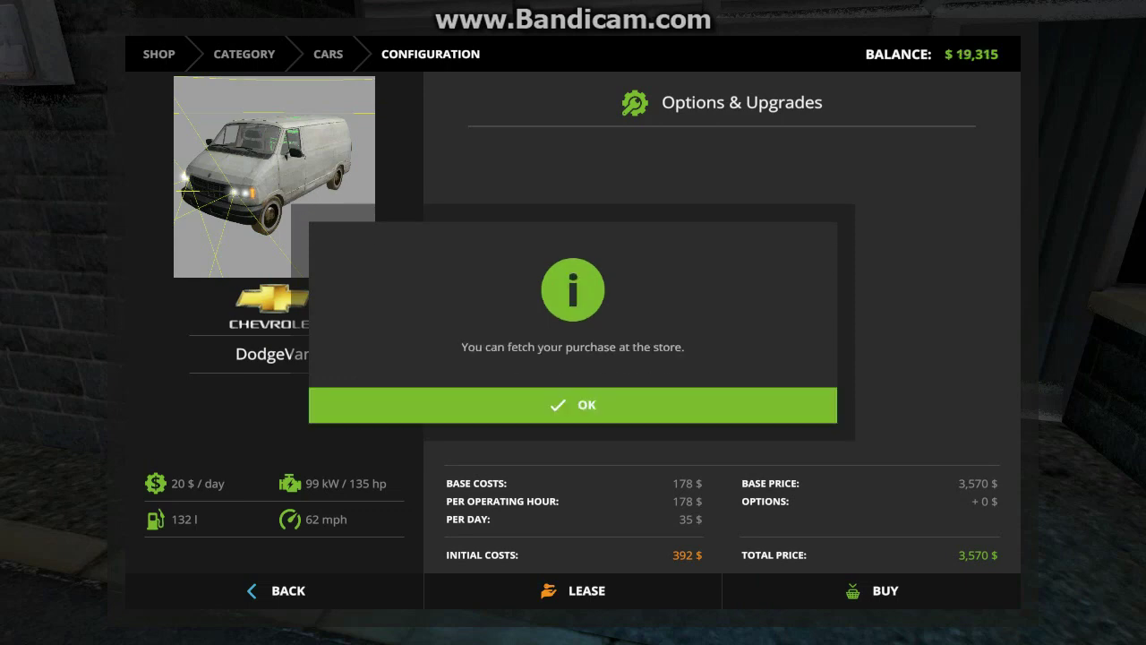
key(Return)
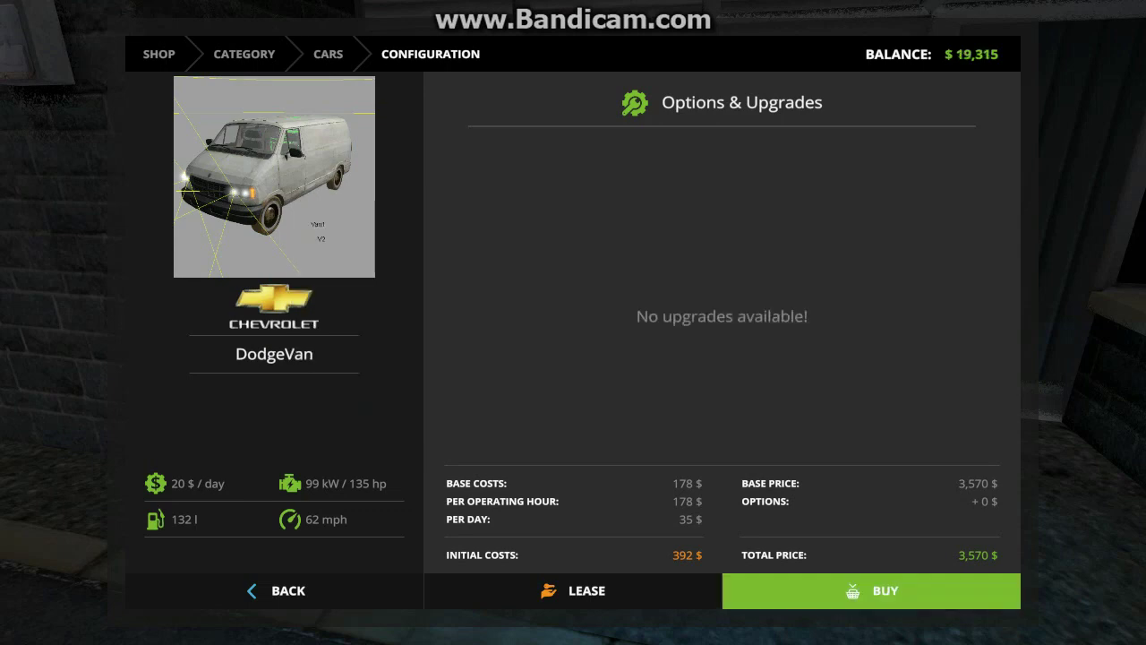
key(Escape)
key(Escape)
key(Escape)
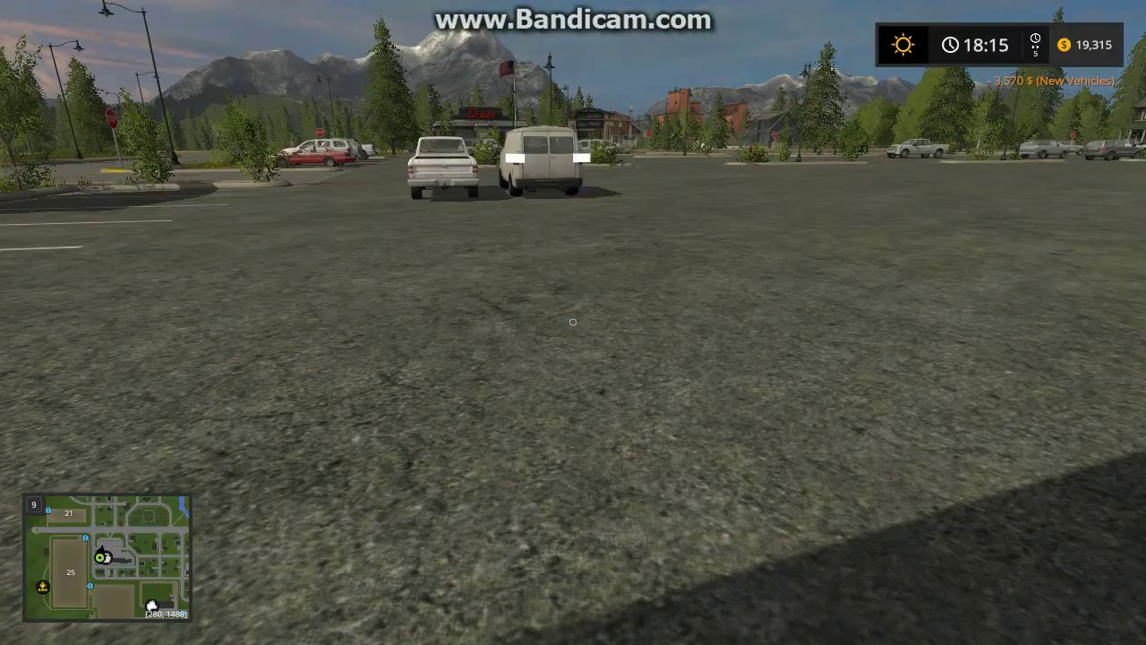
- Walk to the DodgeVan, get in with E, and start its engine
key(w)
key(w)
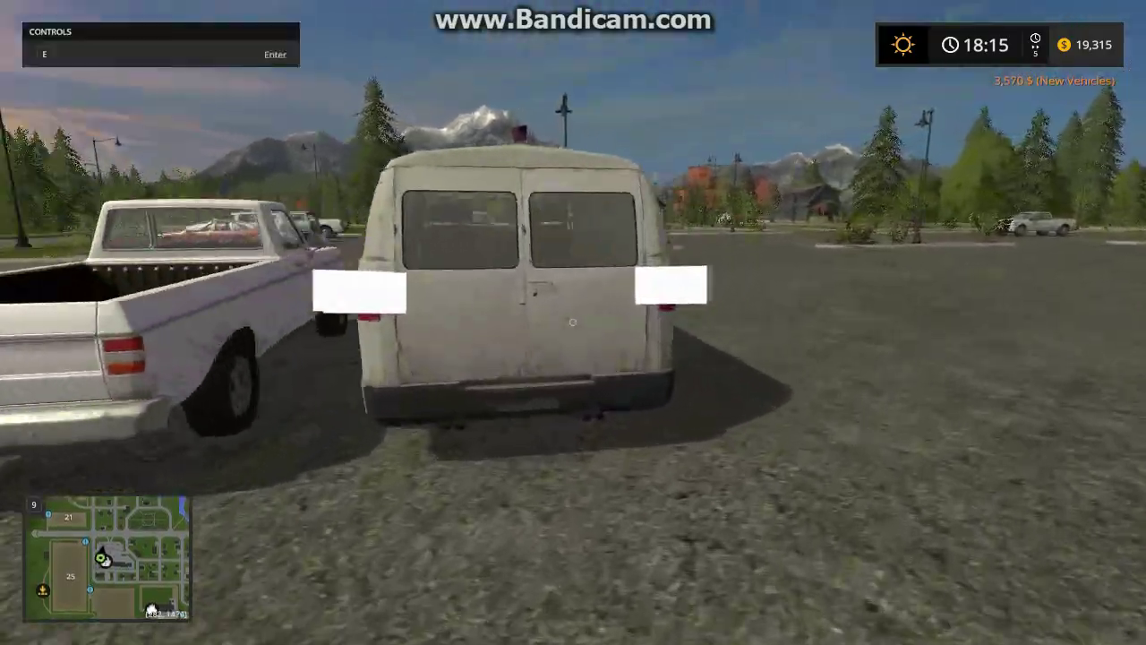
key(d)
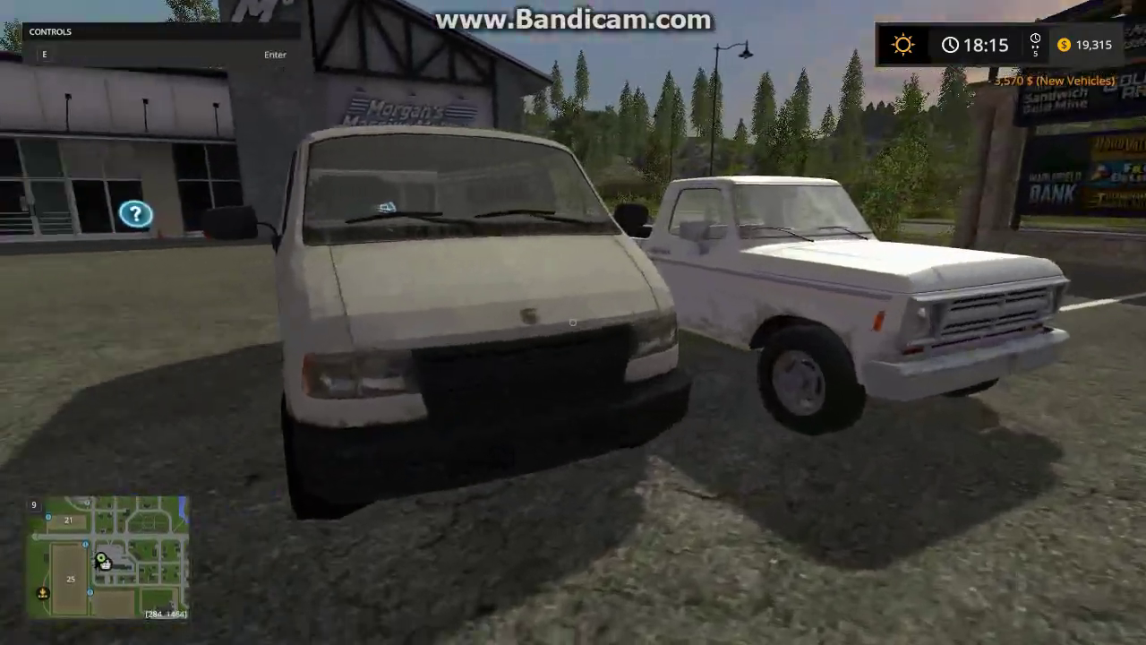
key(s)
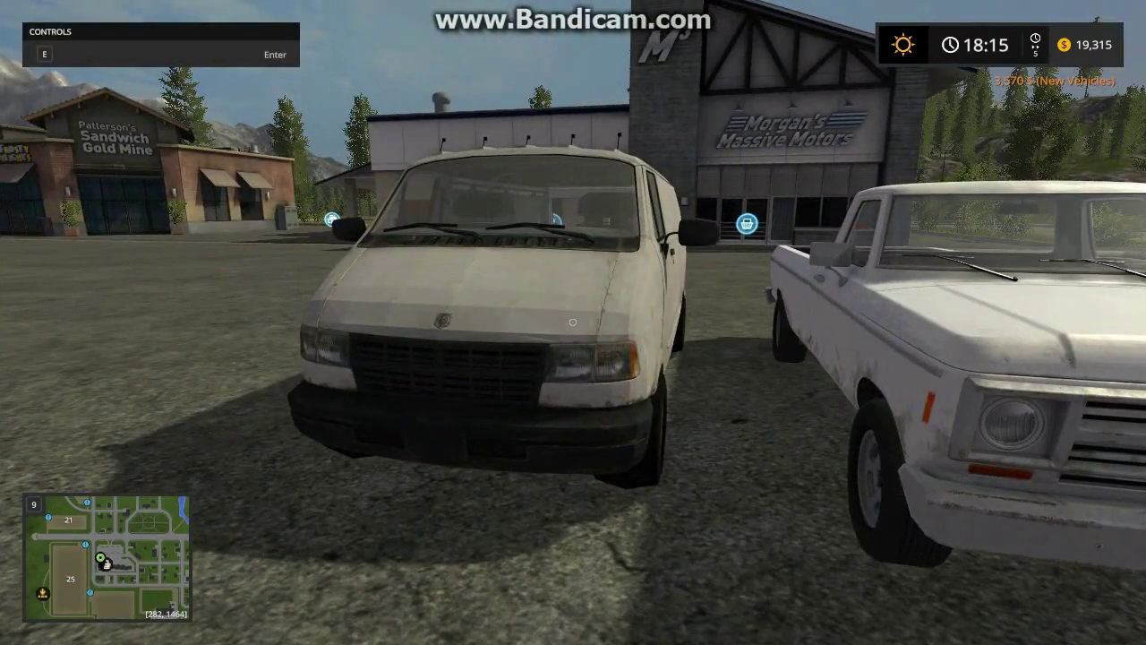
key(e)
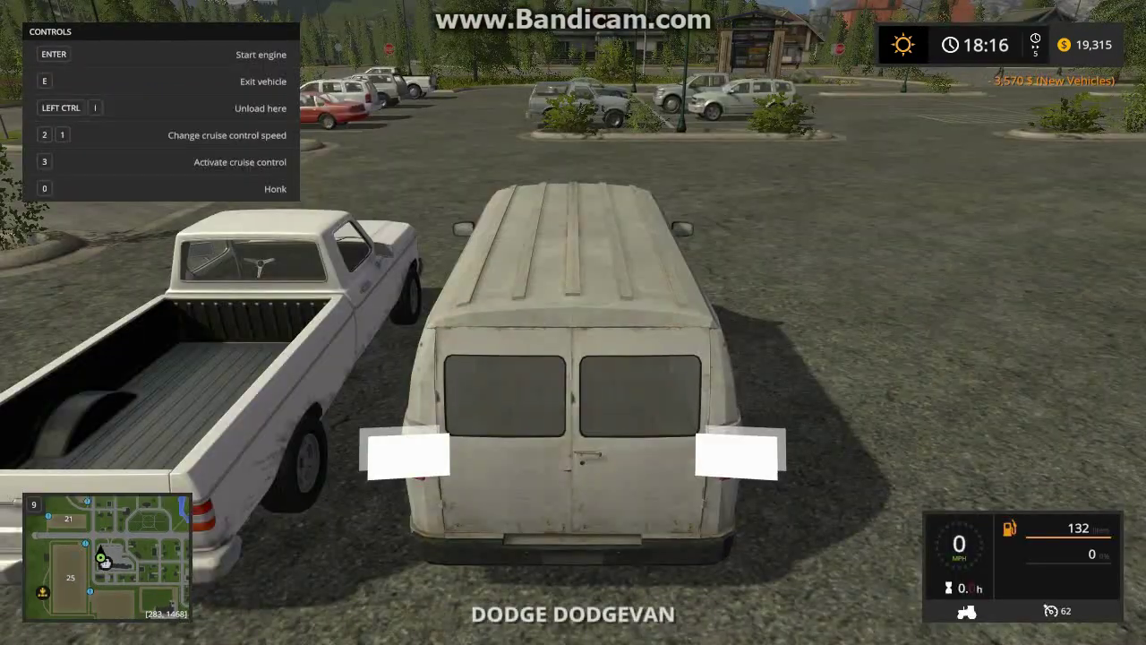
key(Return)
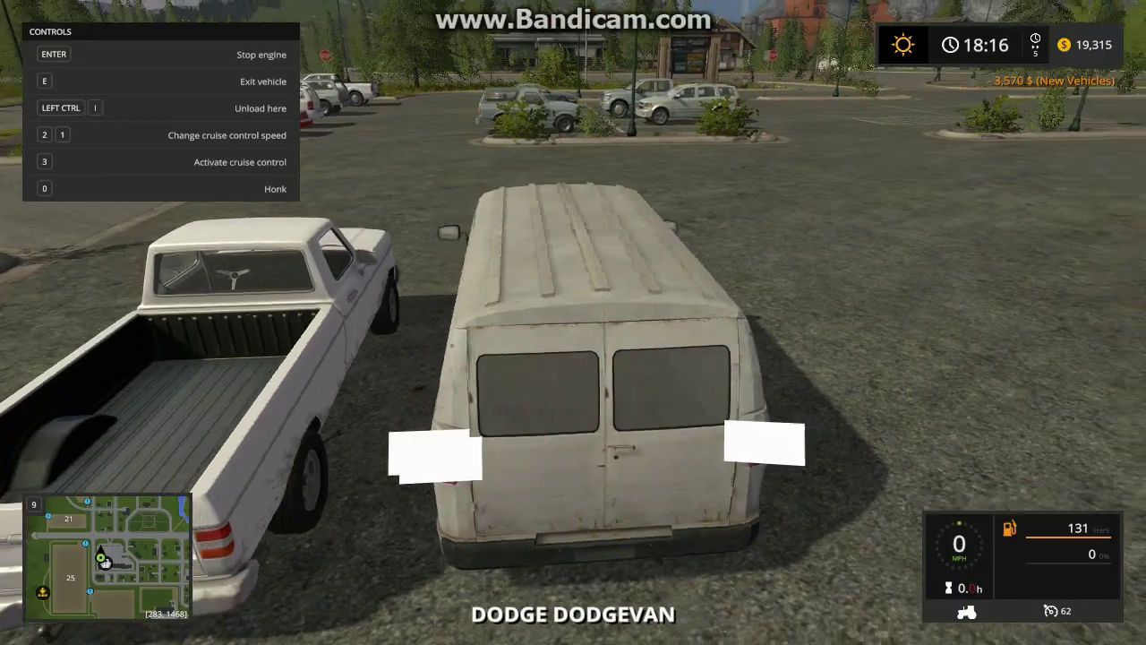
- Drive the van forward and left across the parking lot, then slow nearly to a stop
key(w)
key(a)
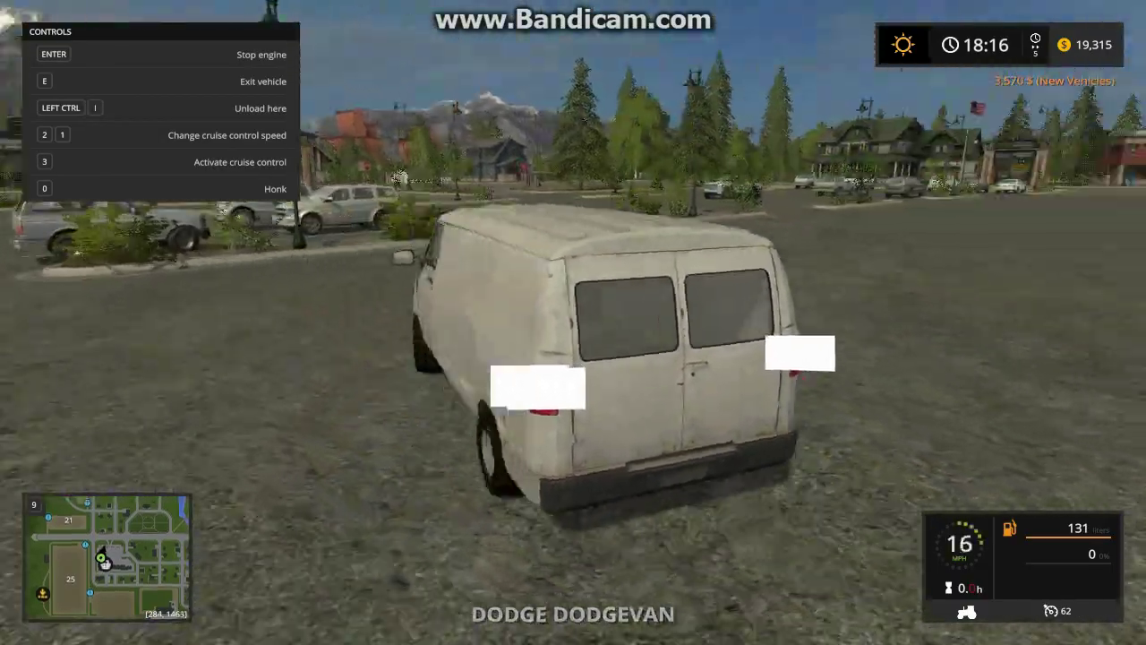
key(a)
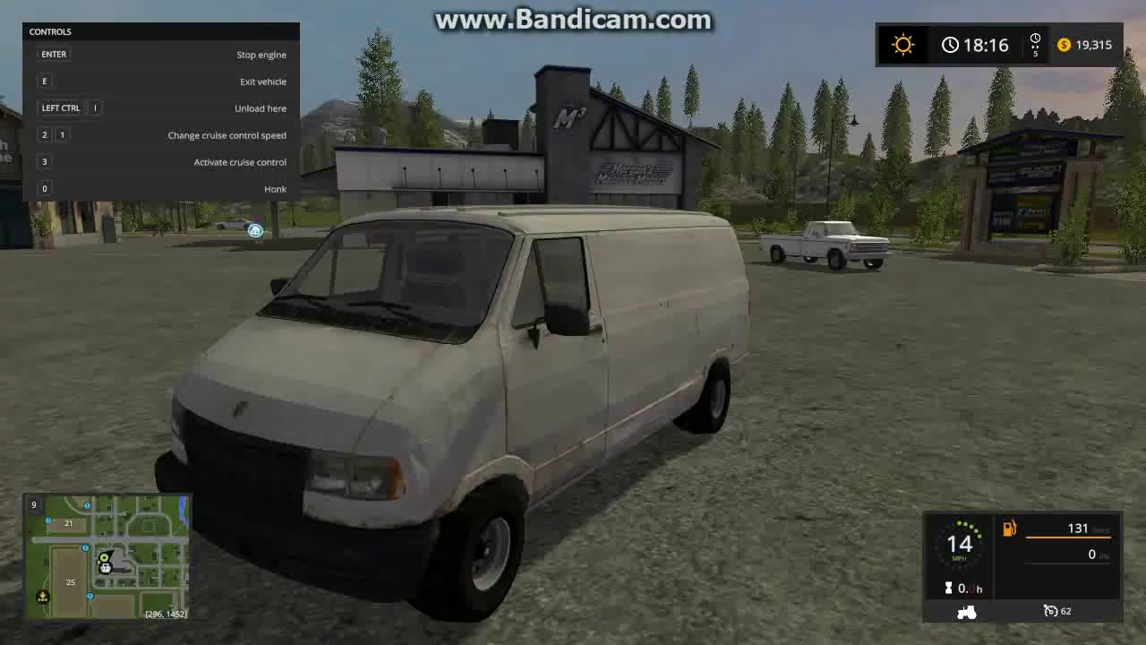
key(w)
key(s)
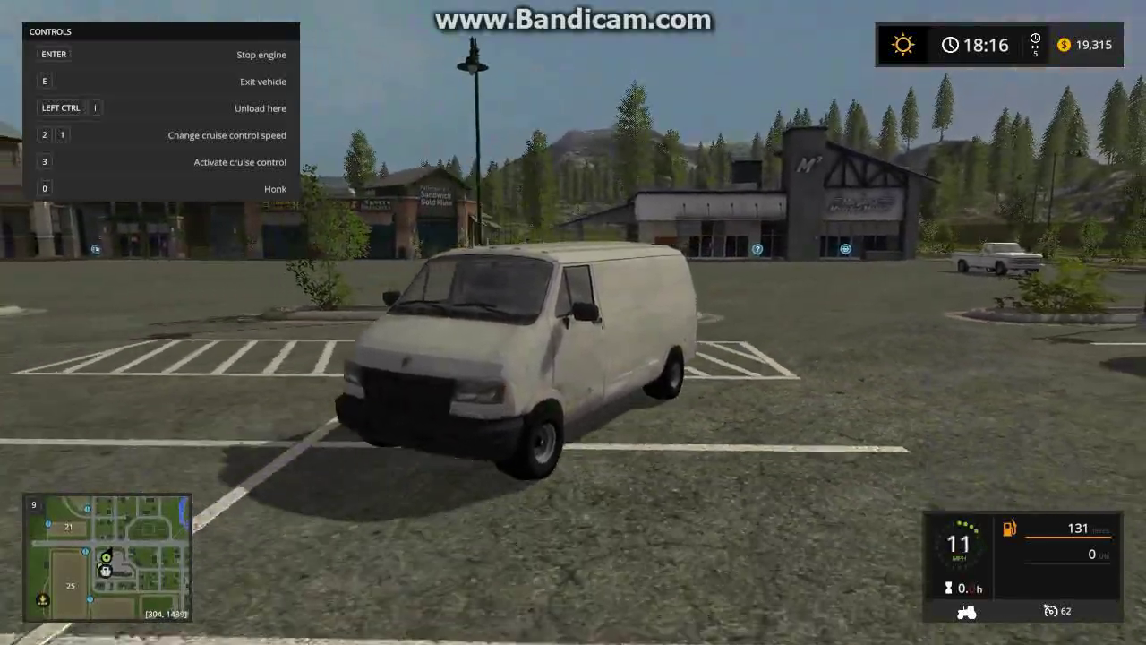
key(e)
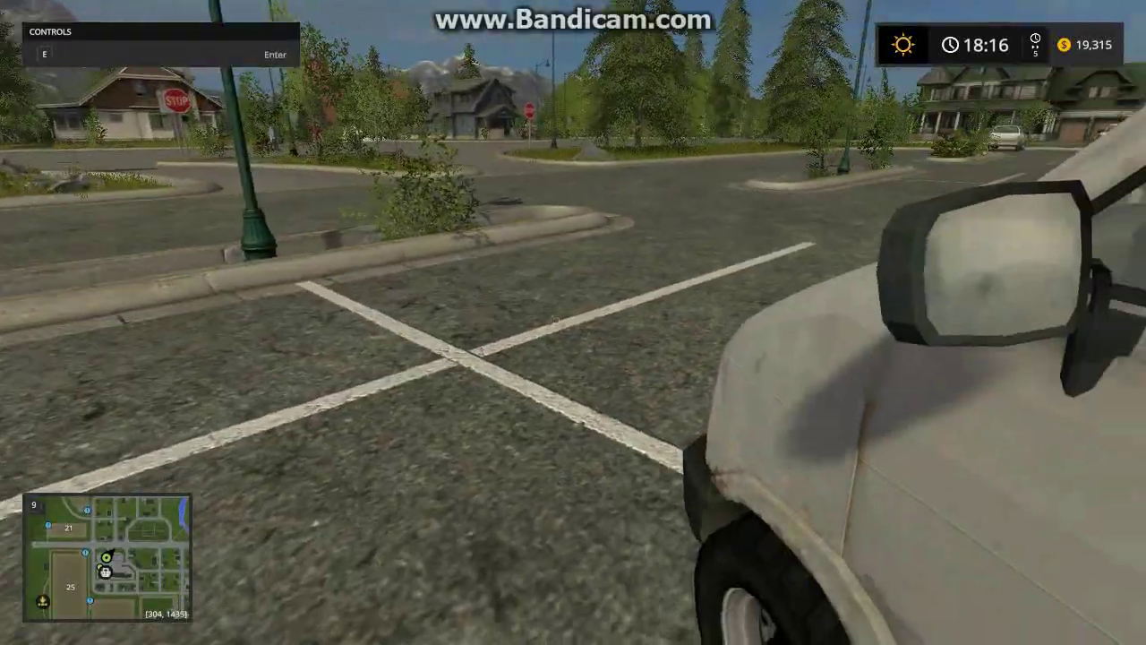
key(s)
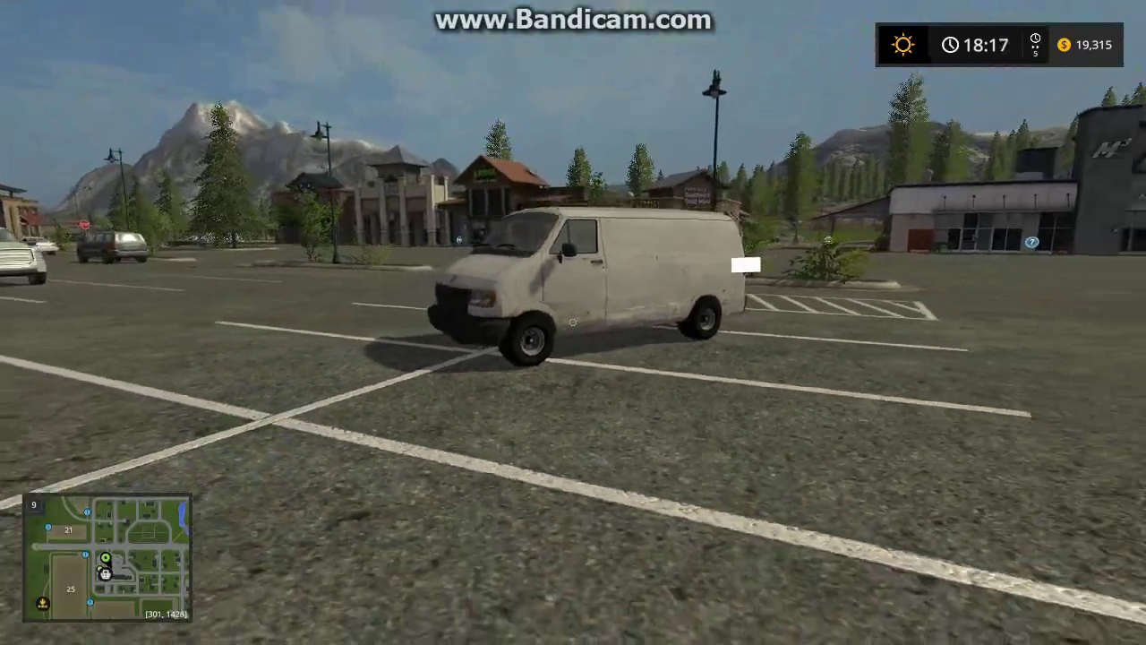
key(s)
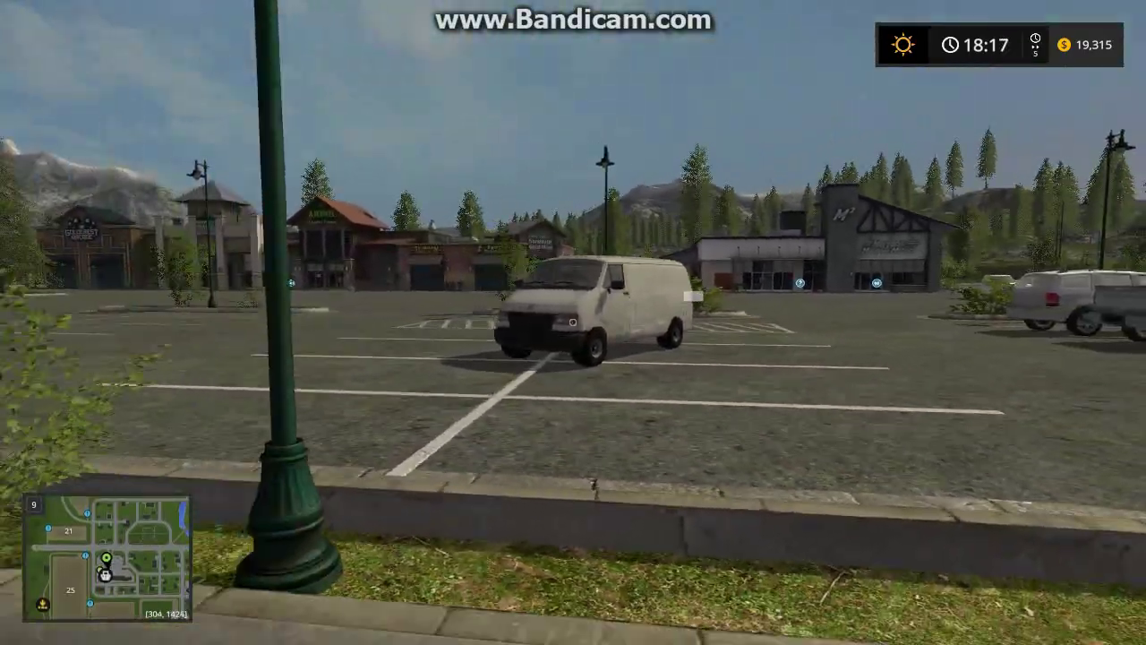
key(w)
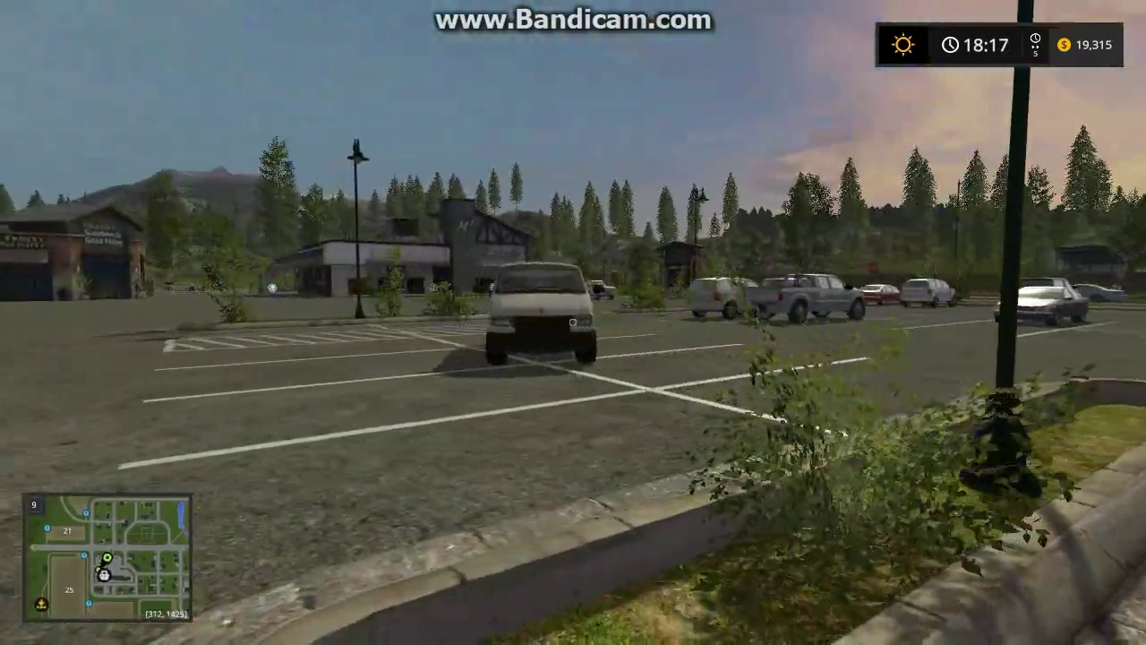
key(w)
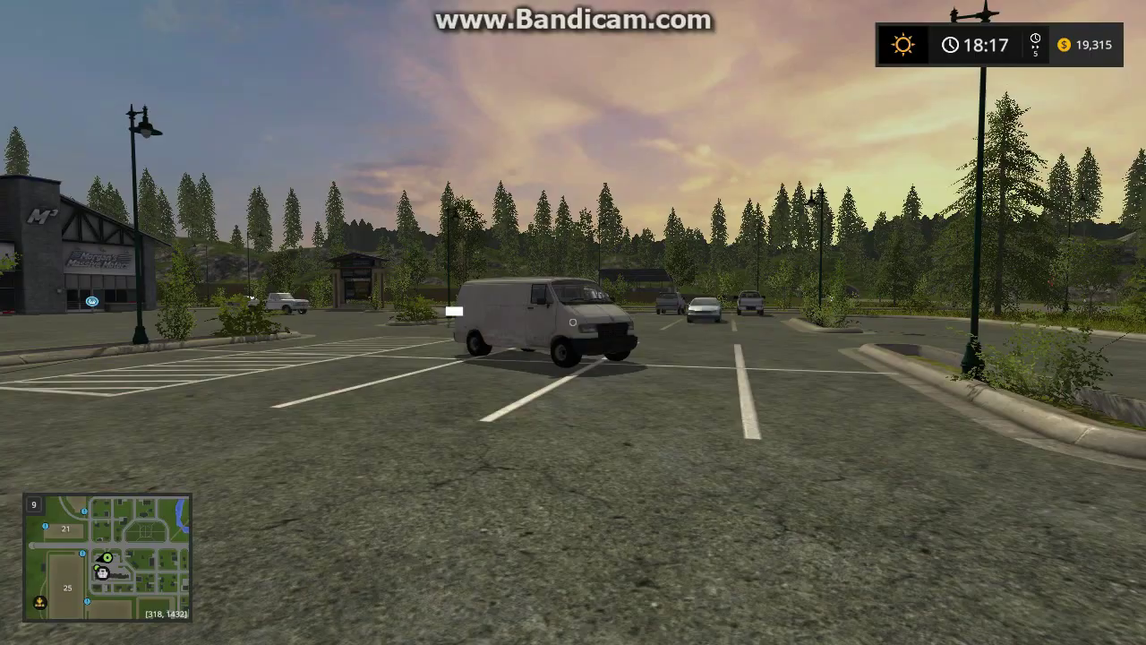
key(s)
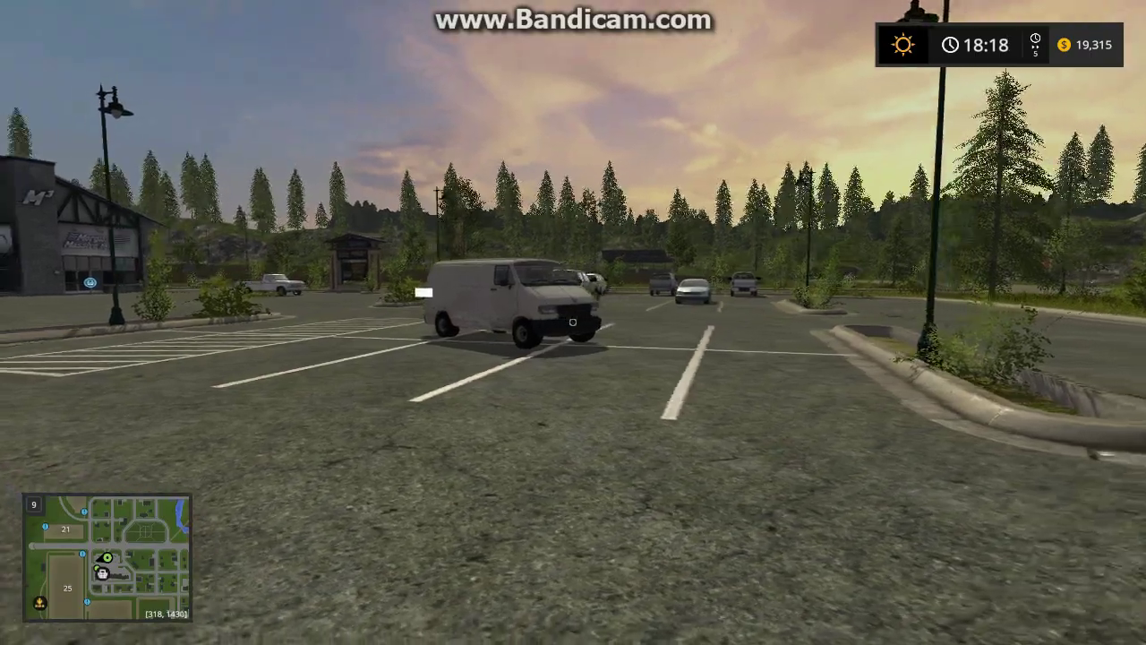
key(s)
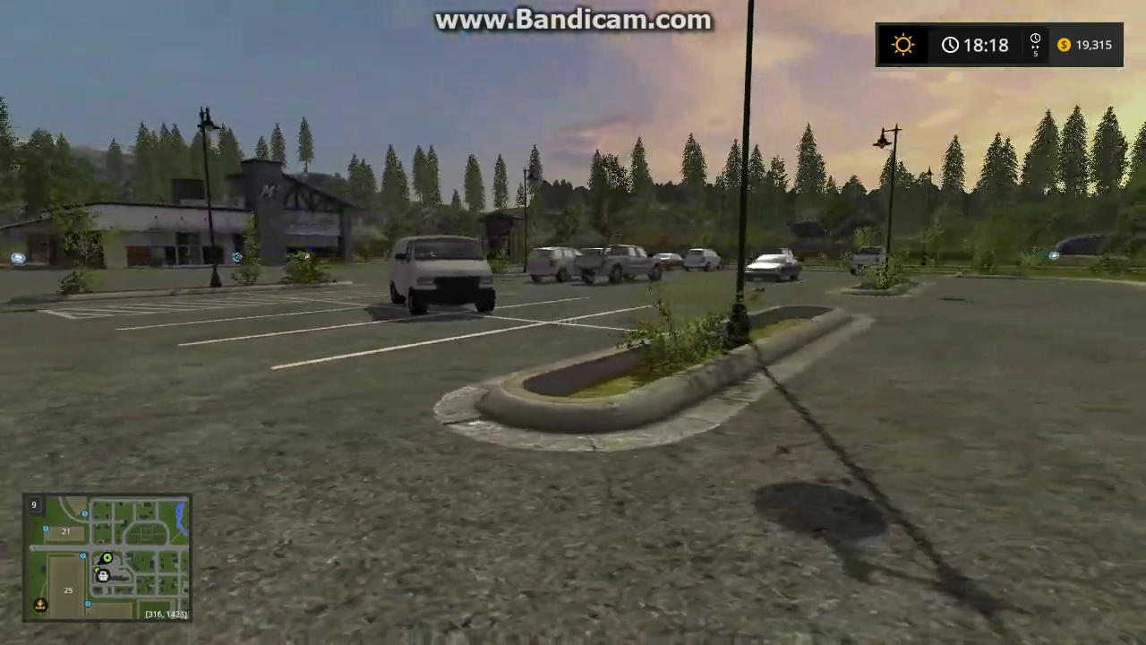
key(s)
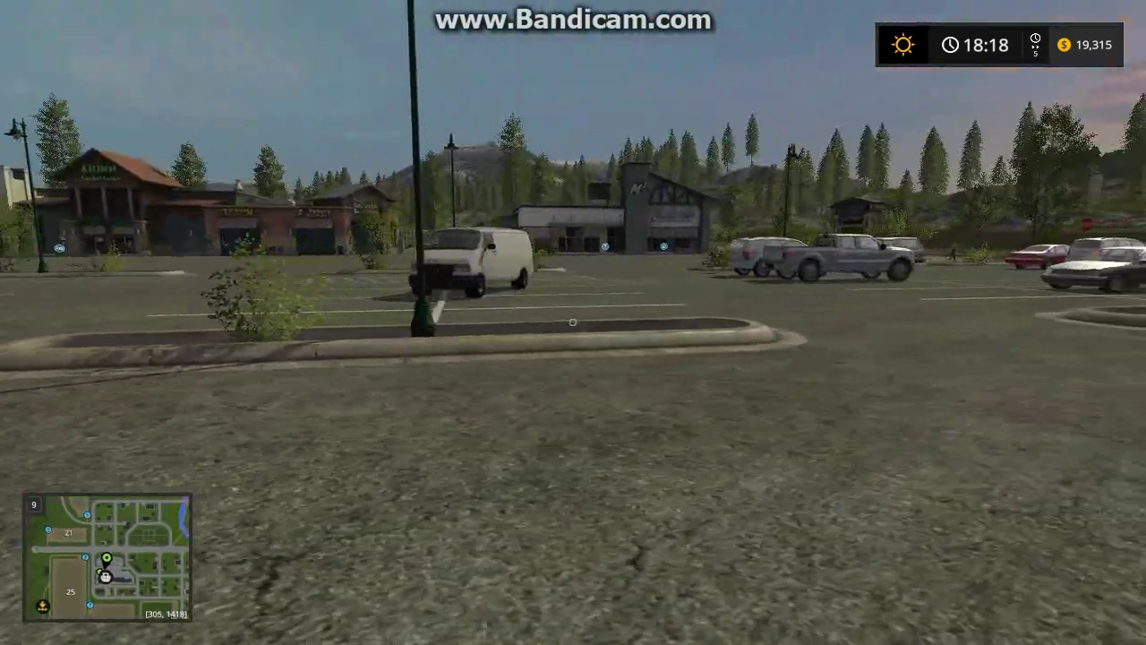
key(s)
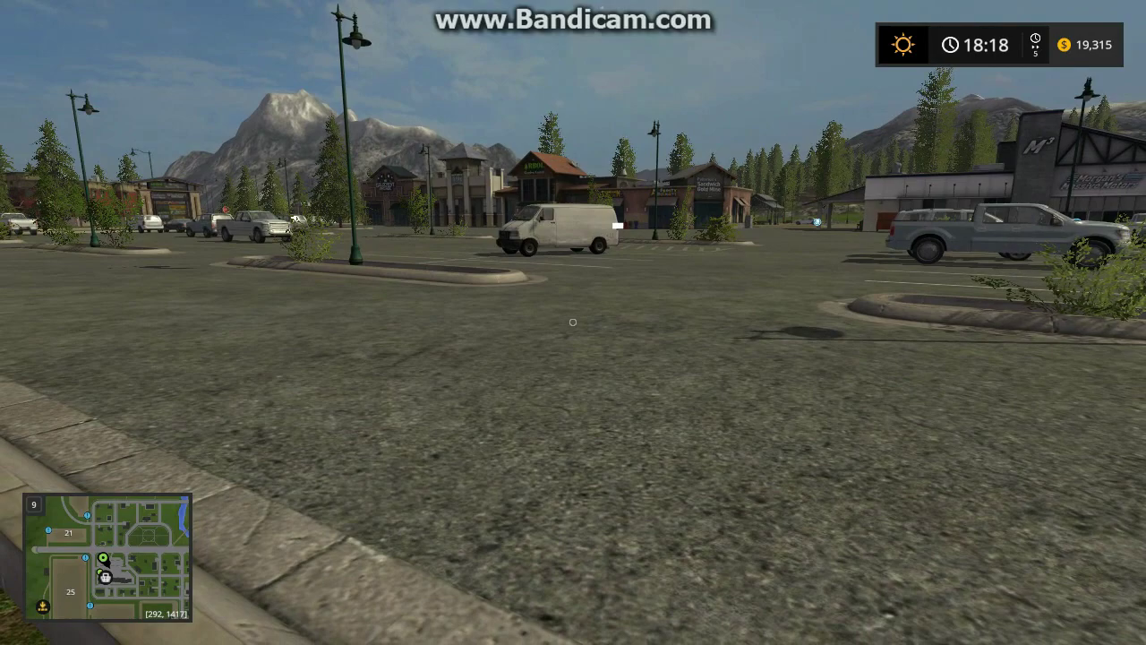
key(w)
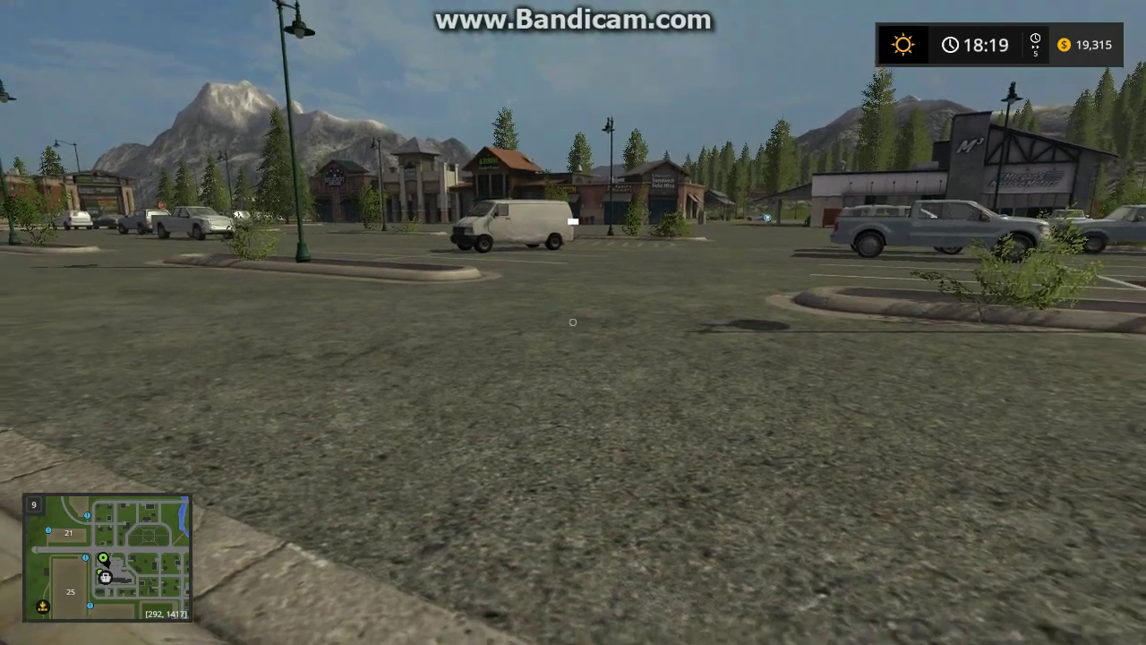
key(w)
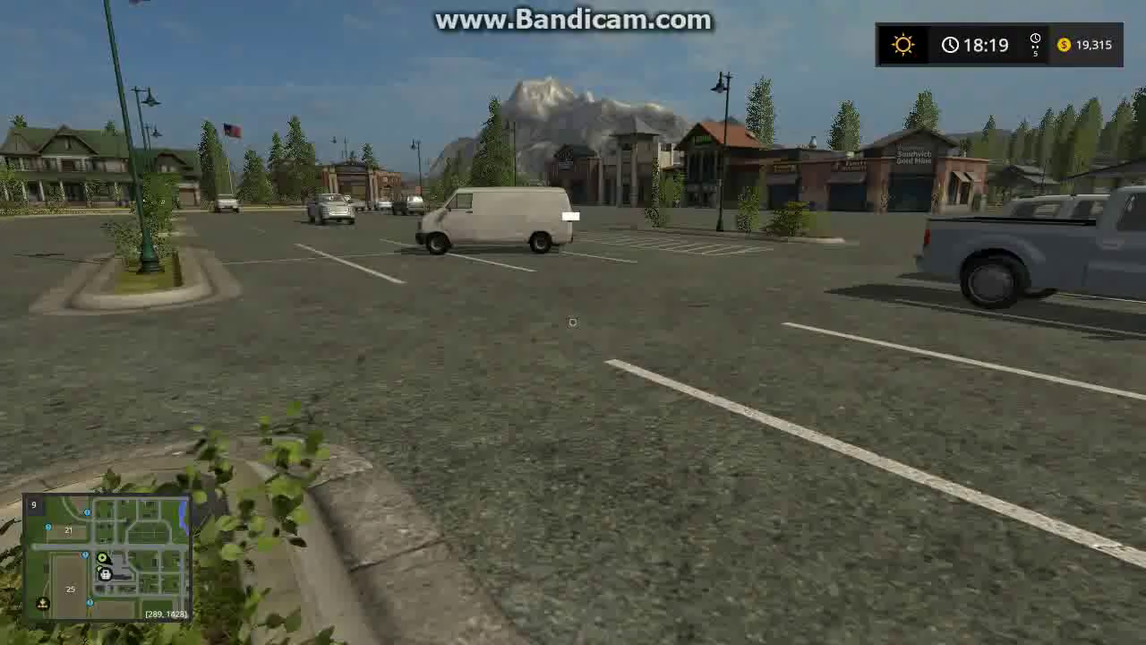
key(w)
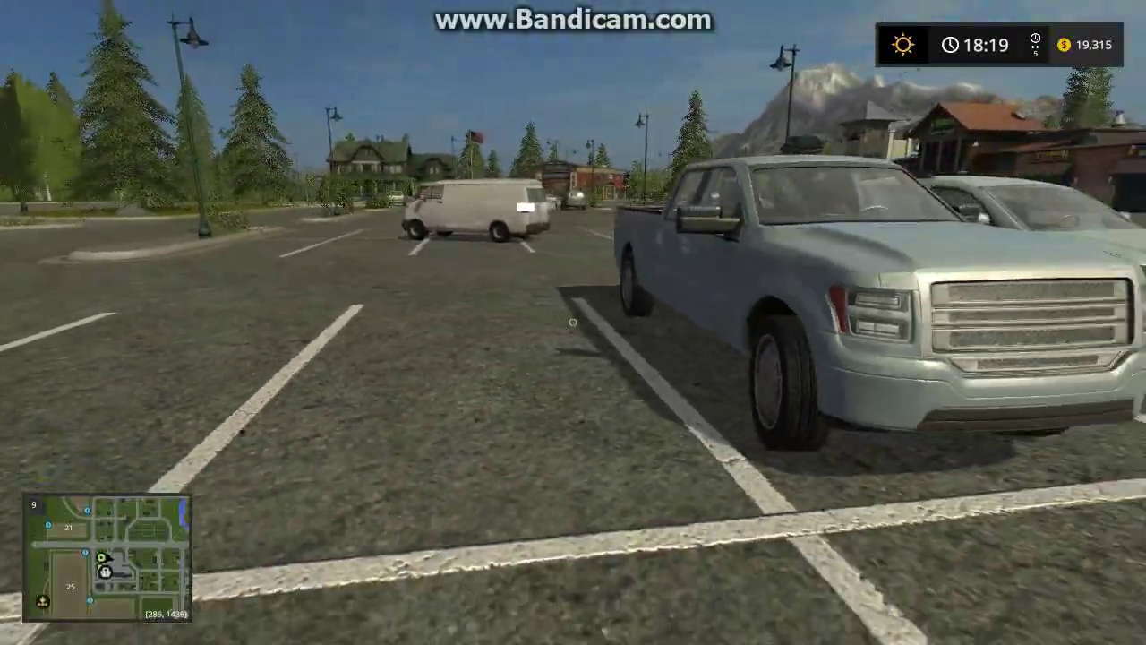
key(w)
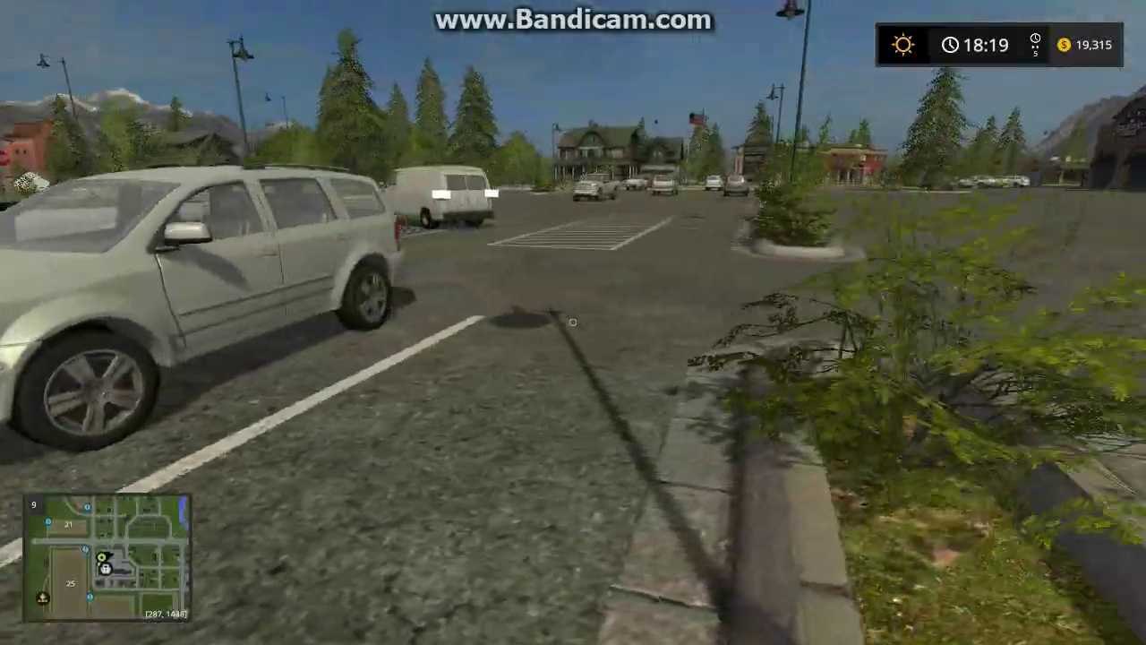
key(w)
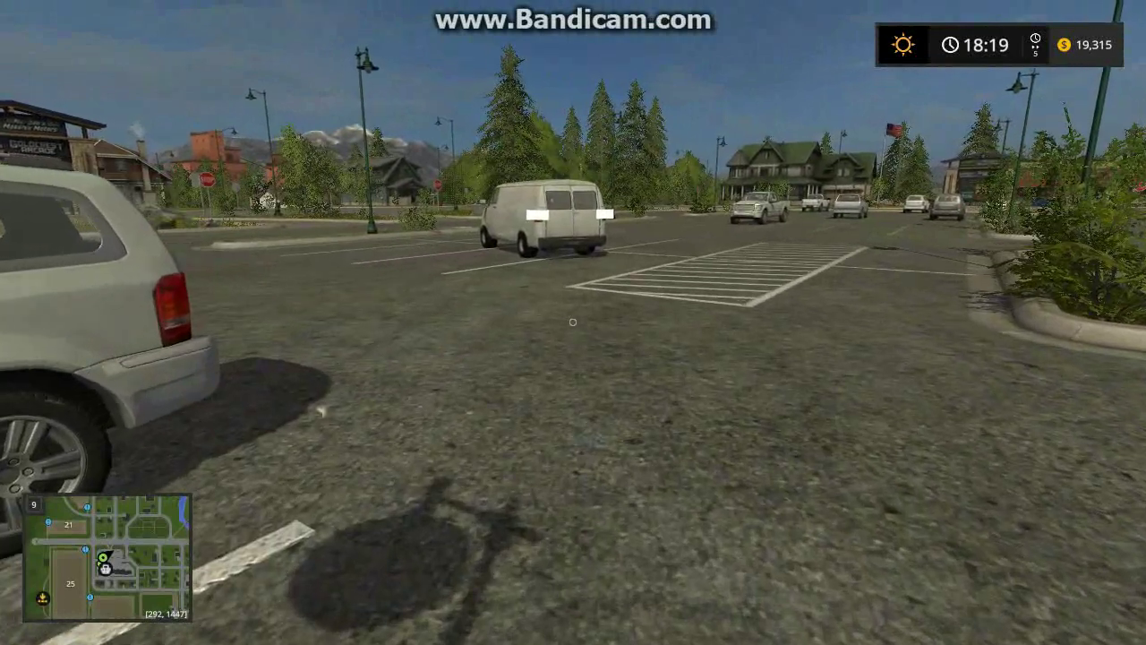